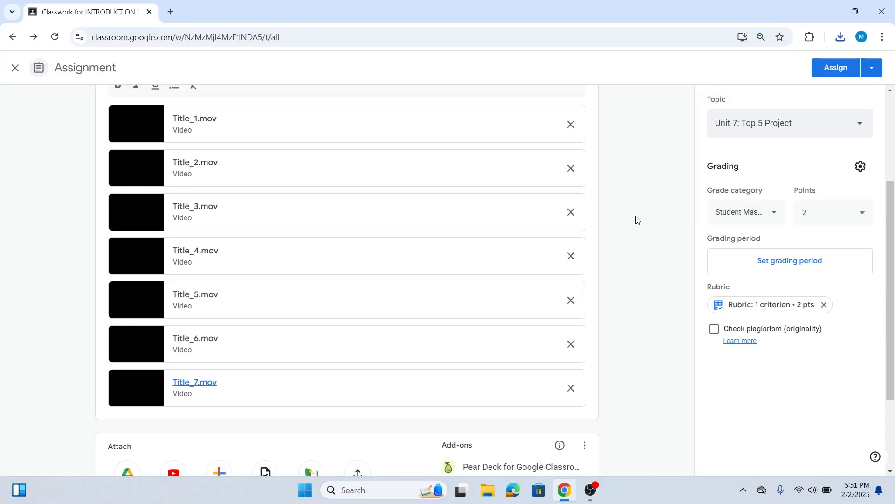
Show the downloaded Title_7.mov in its Downloads folder and minimise the browser window
click(839, 37)
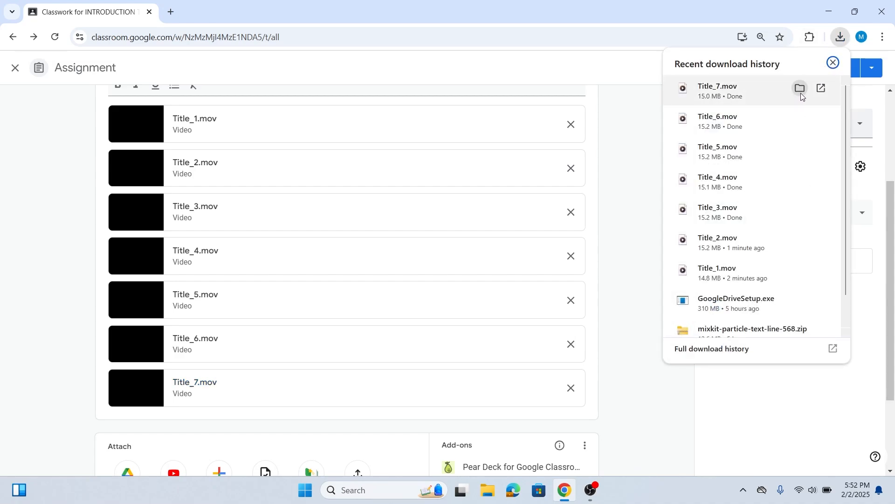
click(800, 89)
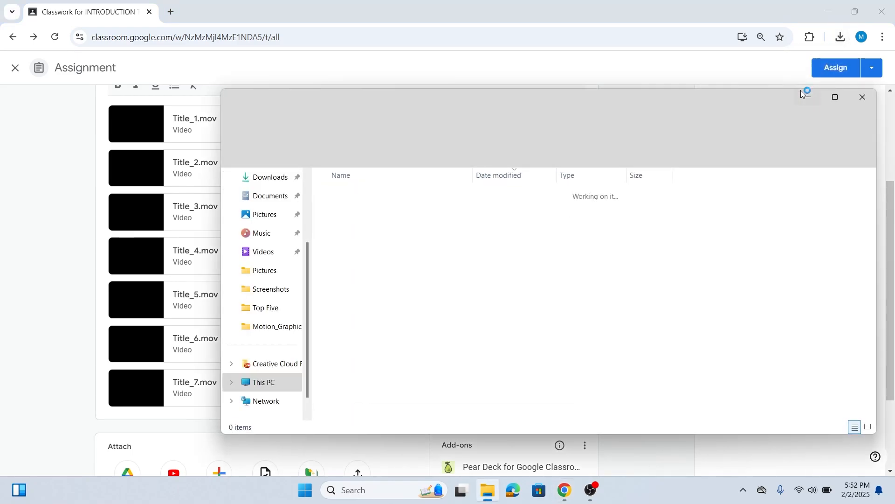
click(822, 6)
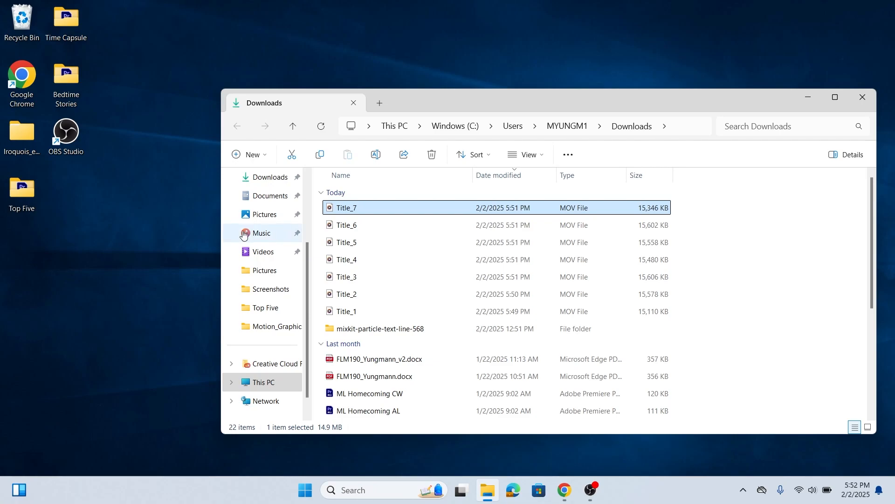
Move the seven files Title_1 to Title_7 from Downloads into the desktop's Top Five folder, then close the Downloads window
drag(354, 212, 22, 186)
drag(348, 208, 10, 187)
drag(355, 208, 23, 187)
drag(347, 211, 24, 187)
click(338, 207)
drag(338, 207, 24, 187)
click(326, 211)
drag(326, 211, 24, 187)
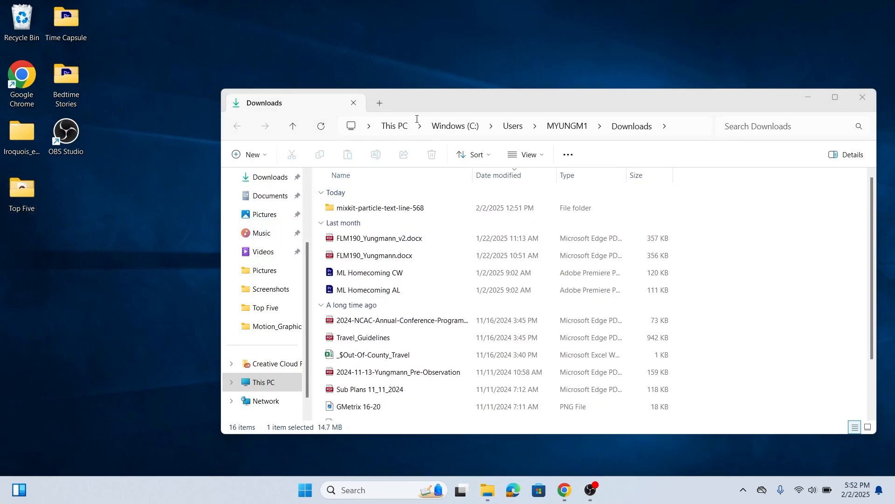
click(861, 100)
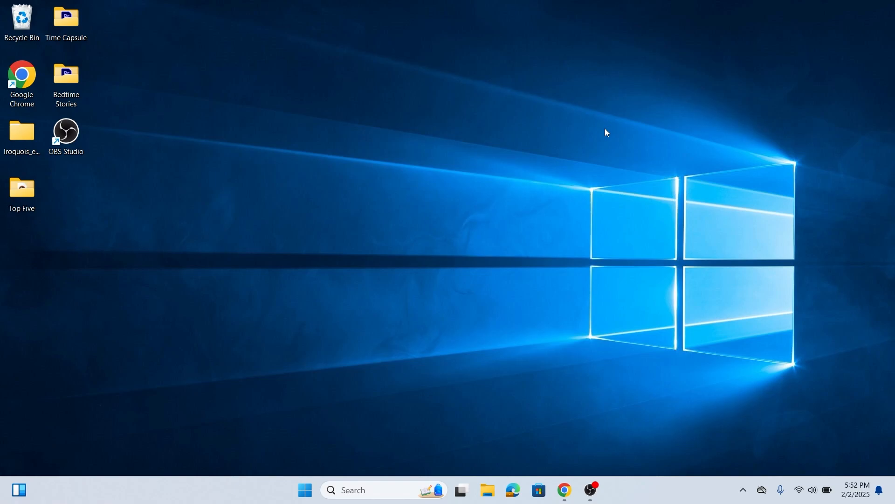
Launch Adobe Premiere Pro 2023 and open the recent Top Five Project from the desktop's Top Five folder
click(363, 488)
text(premiere)
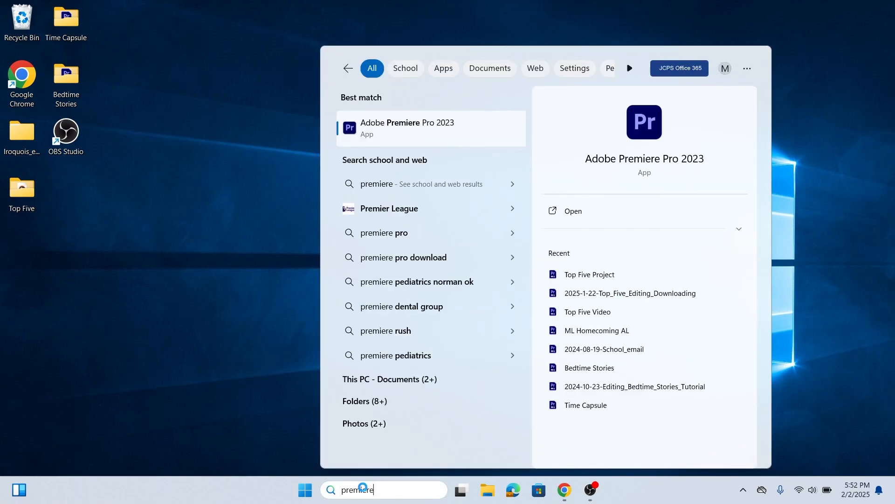
click(407, 122)
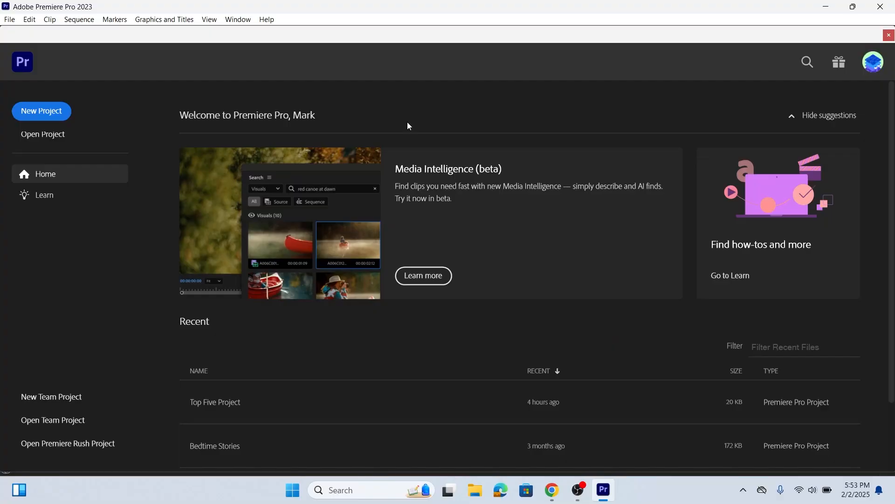
click(11, 23)
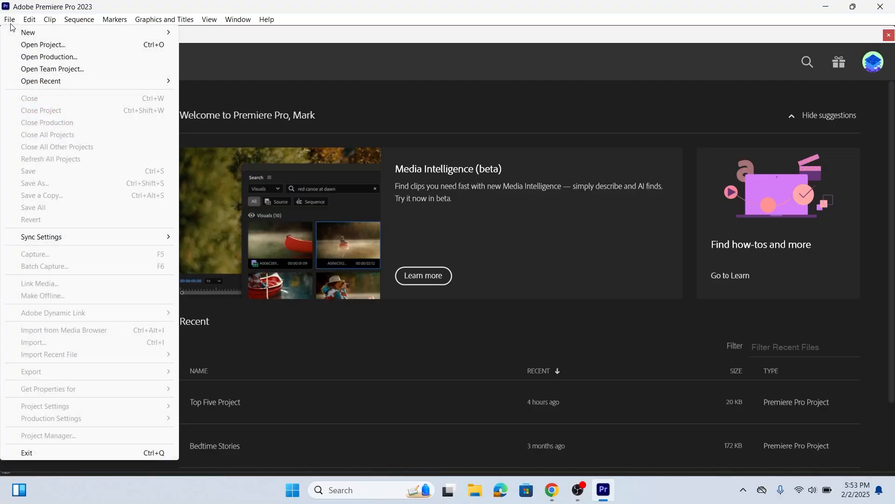
mouse_move(88, 83)
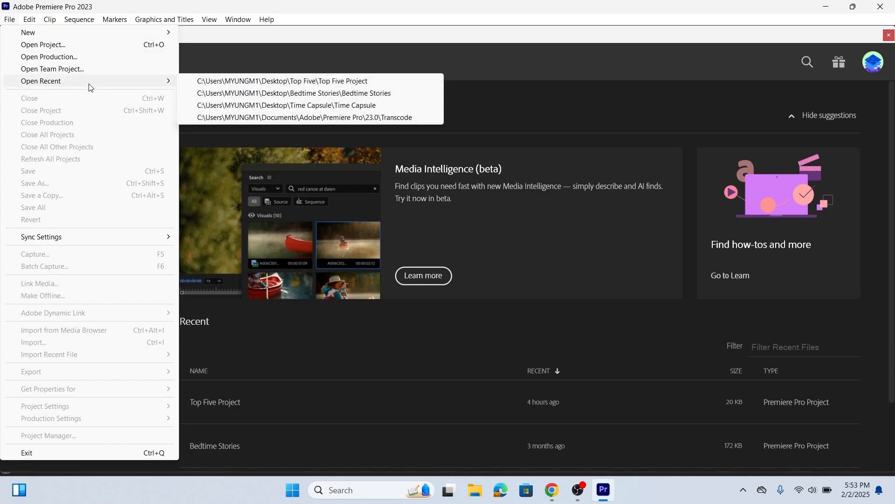
click(222, 83)
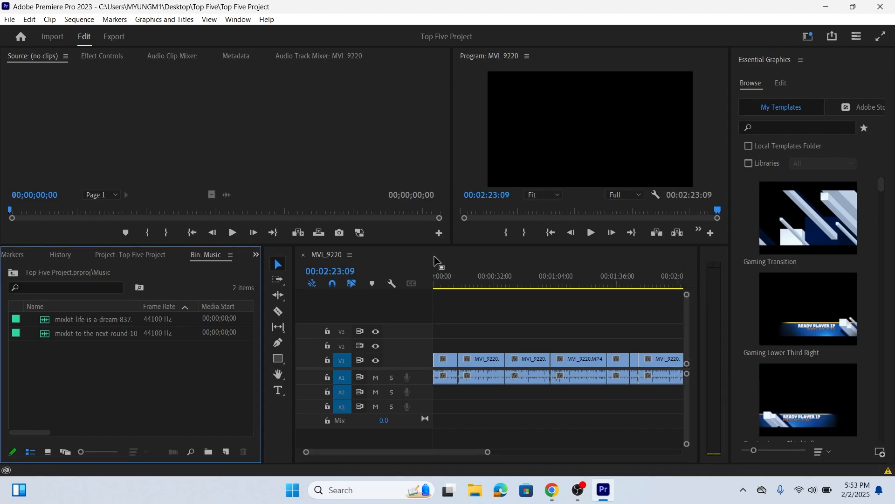
Choose the Editing workspace and reset it to its saved layout
click(238, 20)
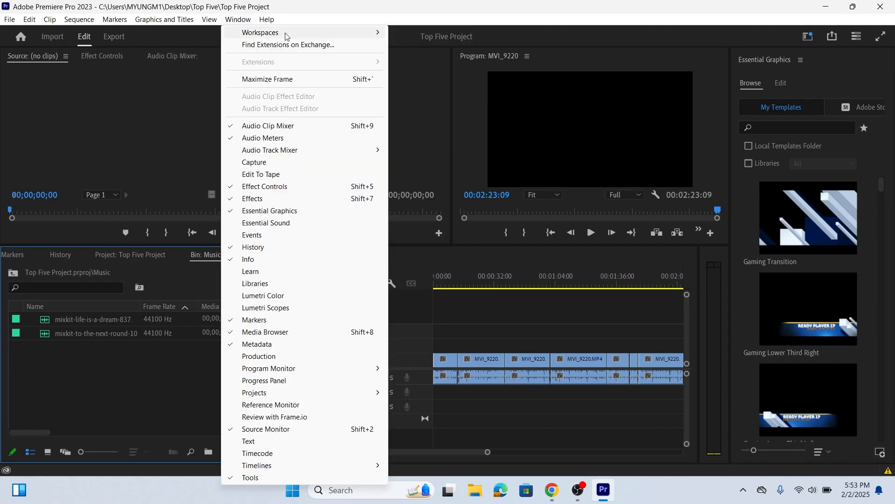
mouse_move(307, 33)
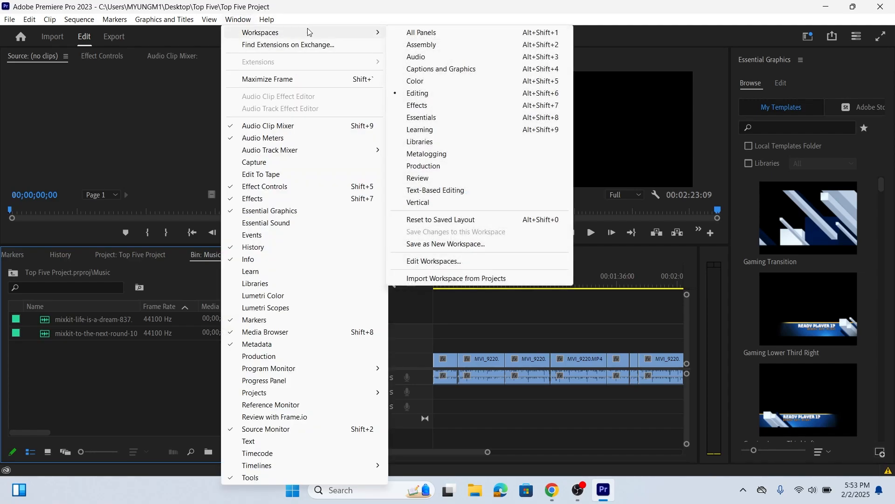
click(440, 93)
click(242, 21)
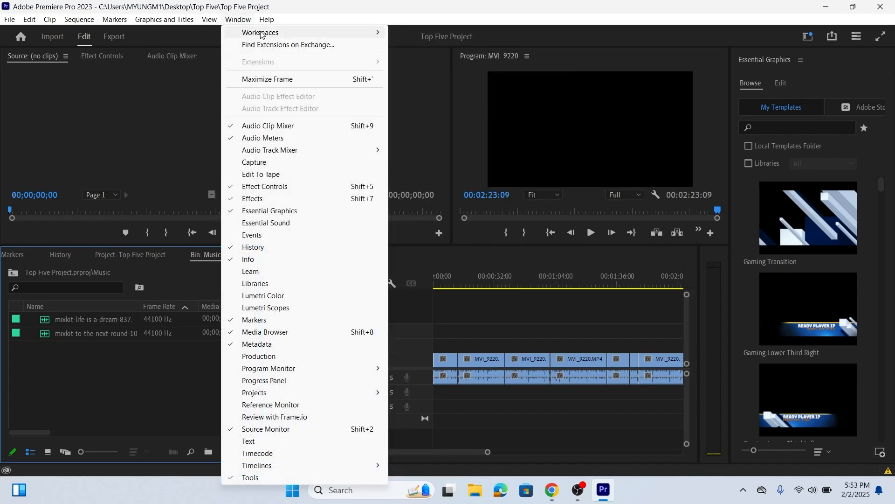
mouse_move(343, 34)
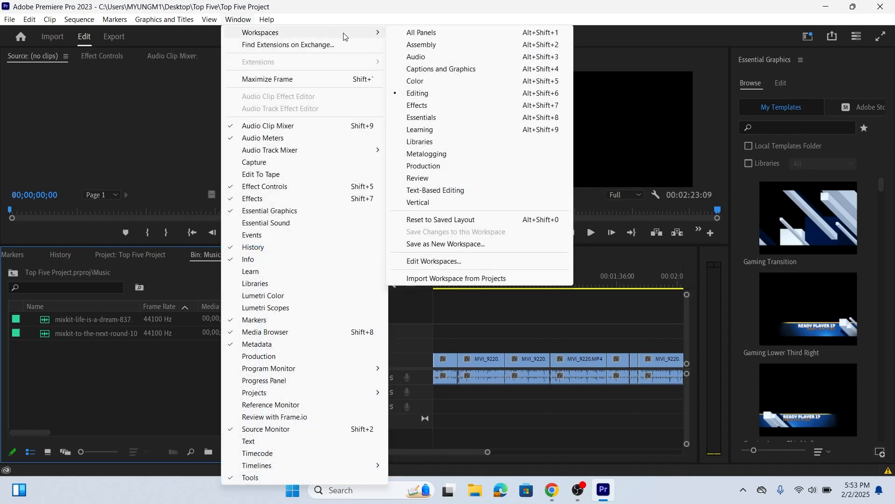
click(449, 220)
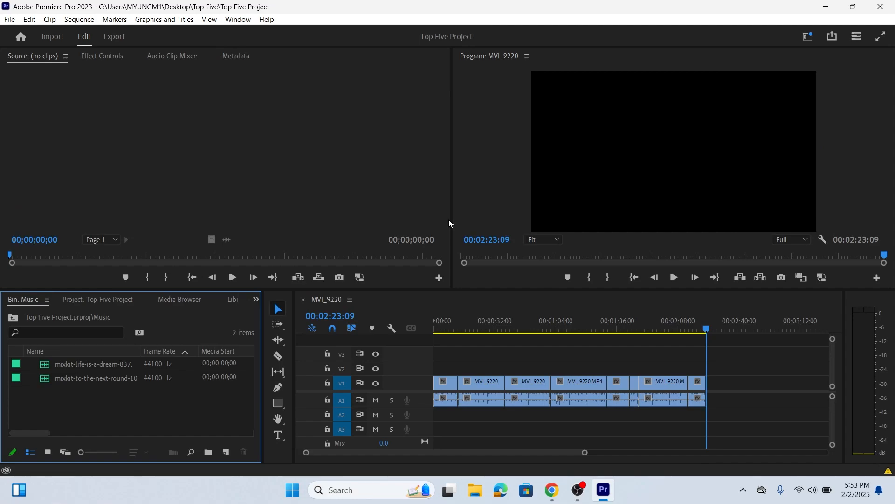
Bring the contents of Top Five Project.prproj to the front and select the MVI_9220.MP4 clip
click(238, 20)
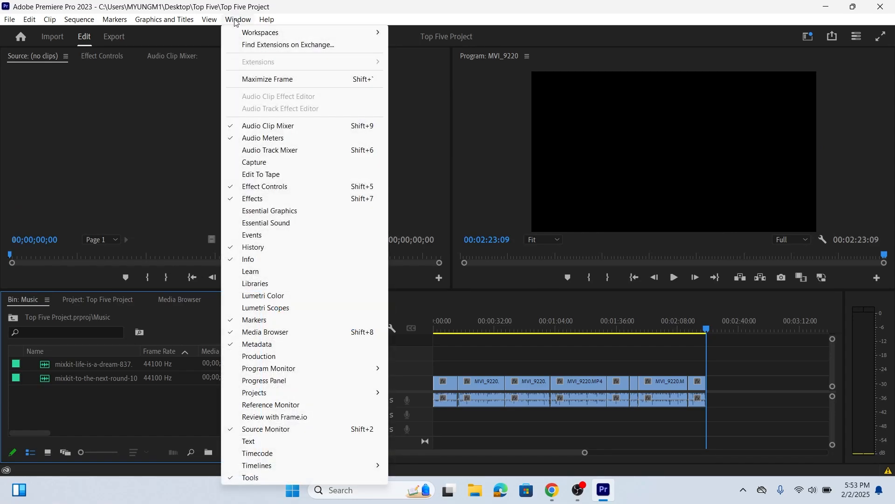
mouse_move(351, 397)
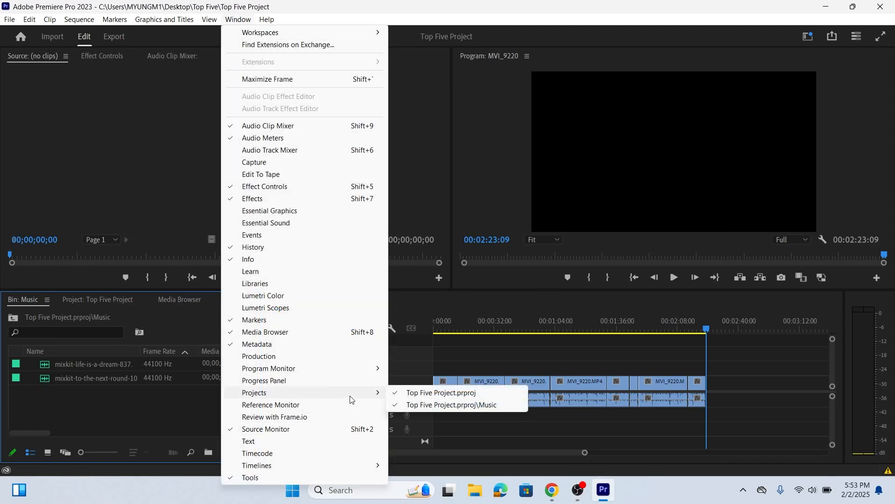
click(422, 395)
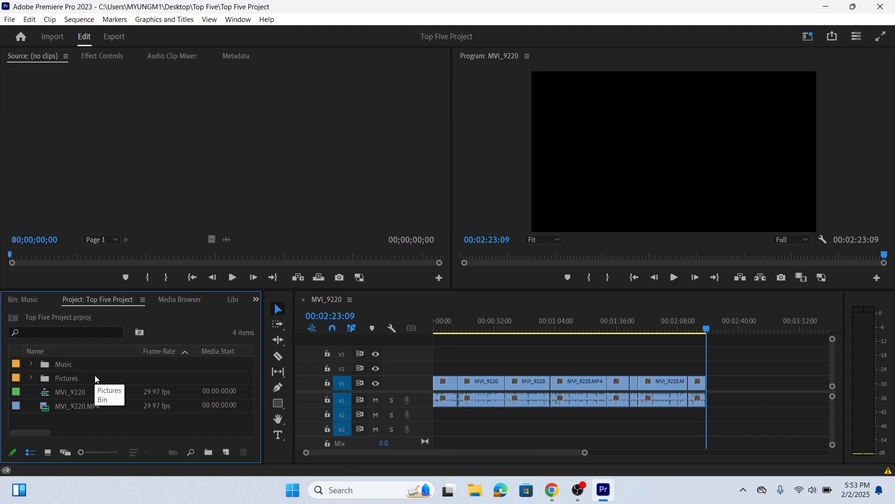
click(74, 407)
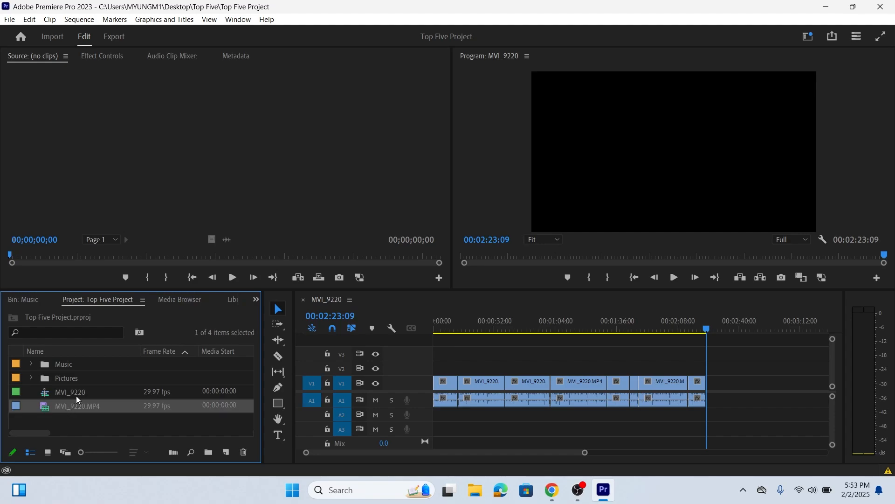
Import the Title_1 and Title_2 videos from the Top Five folder into the project, one at a time
click(11, 20)
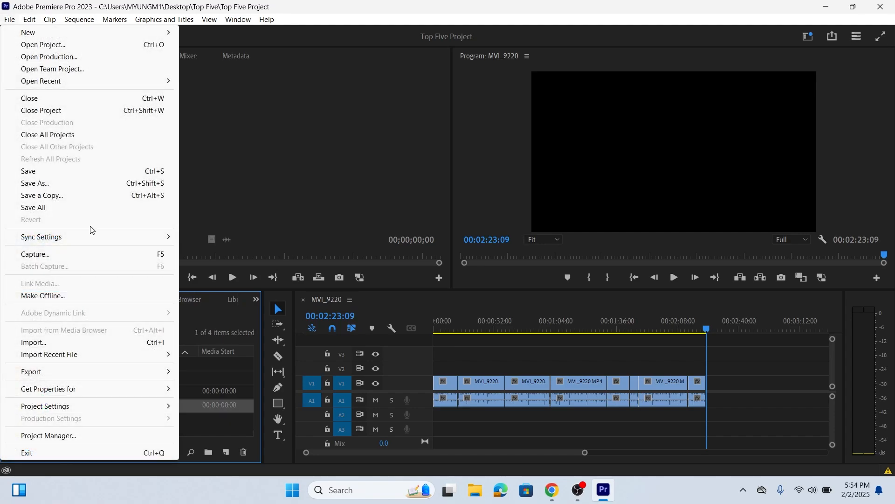
click(80, 342)
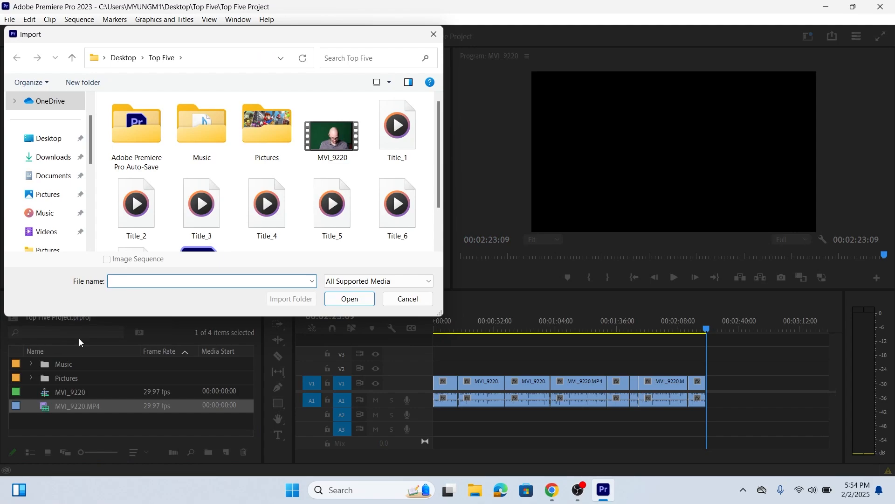
click(383, 129)
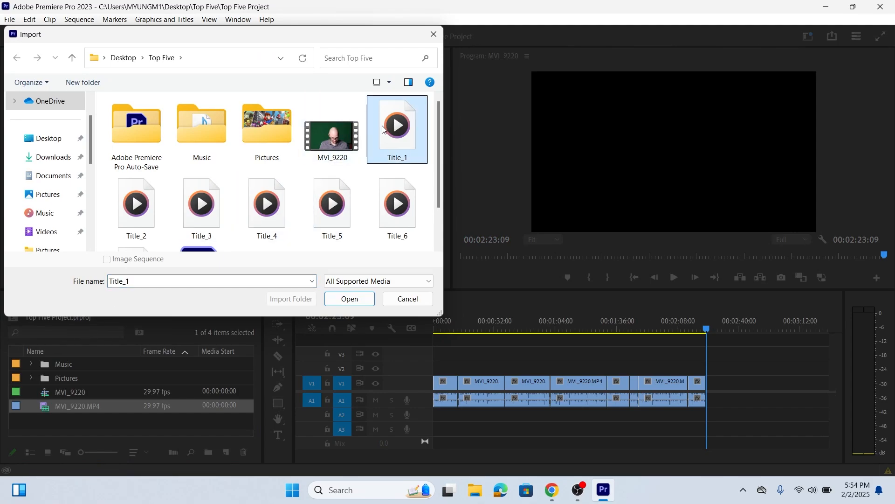
click(349, 299)
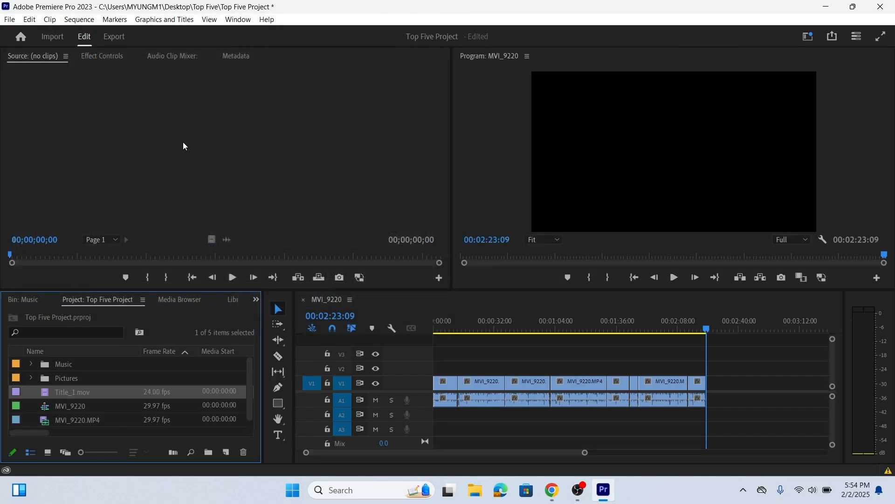
click(10, 19)
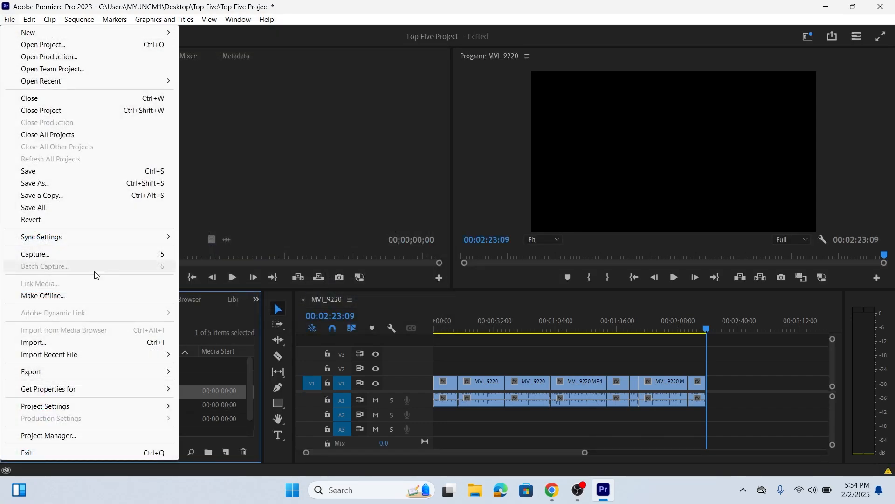
click(85, 343)
click(140, 234)
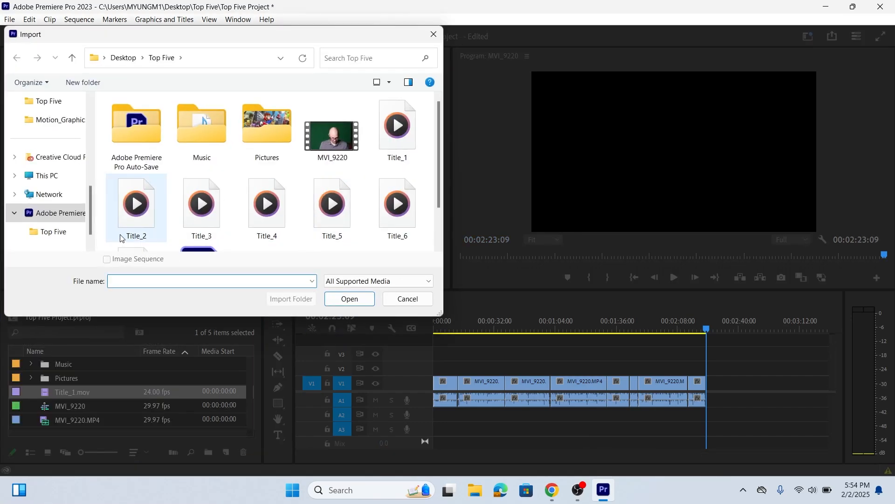
click(346, 302)
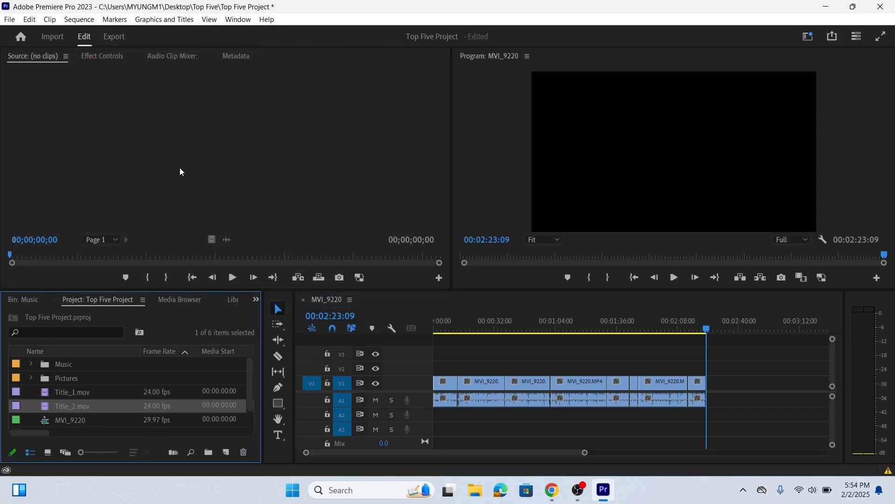
Import the Title_3, Title_4 and Title_5 videos from the Top Five folder into the project
click(9, 19)
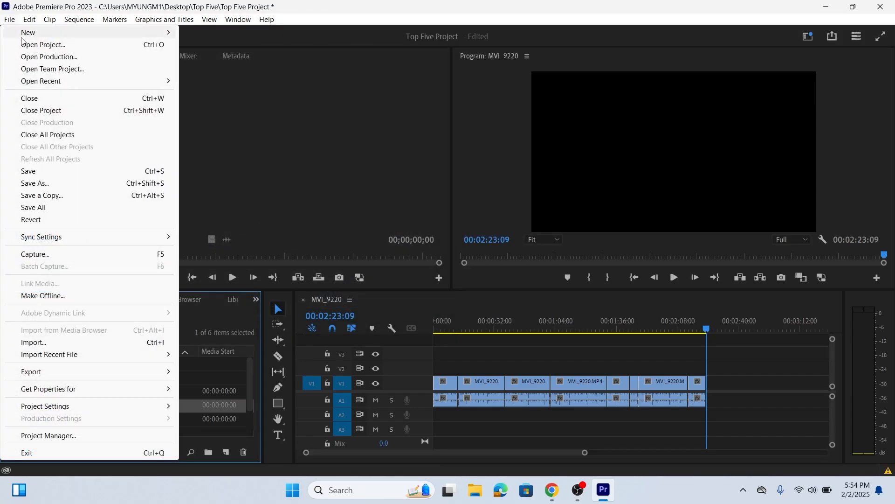
click(86, 343)
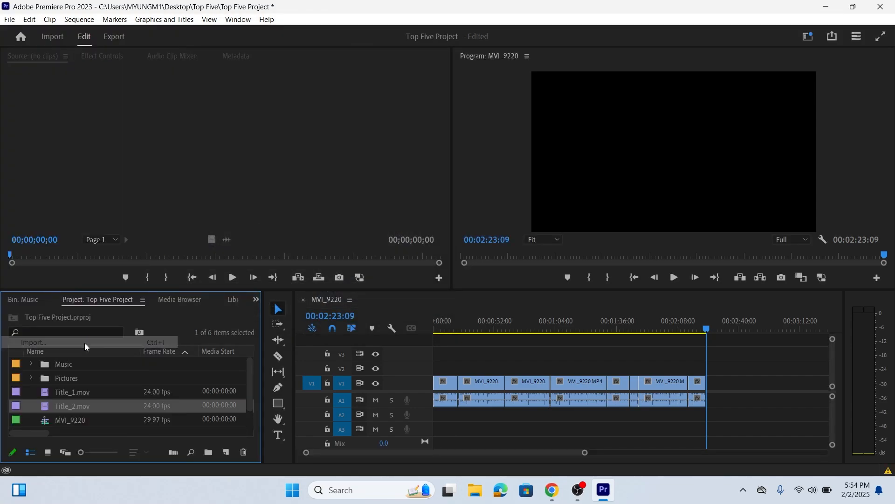
double_click(202, 206)
click(9, 19)
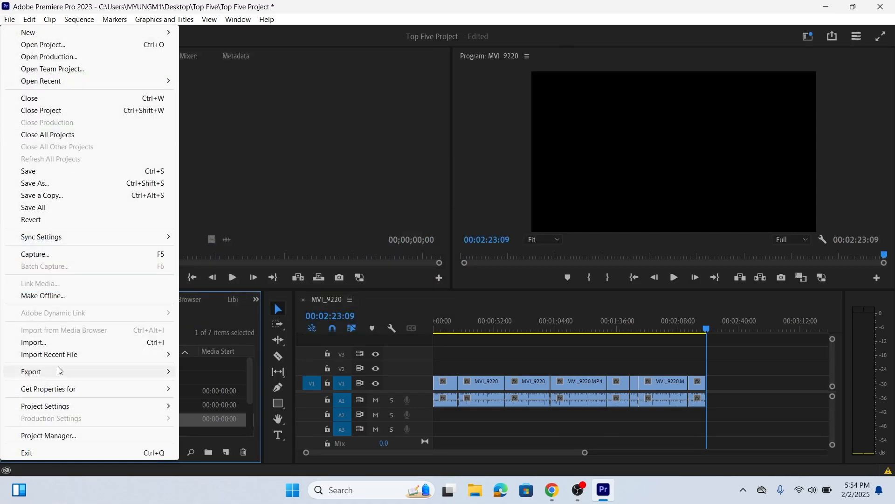
click(47, 344)
double_click(266, 203)
click(10, 19)
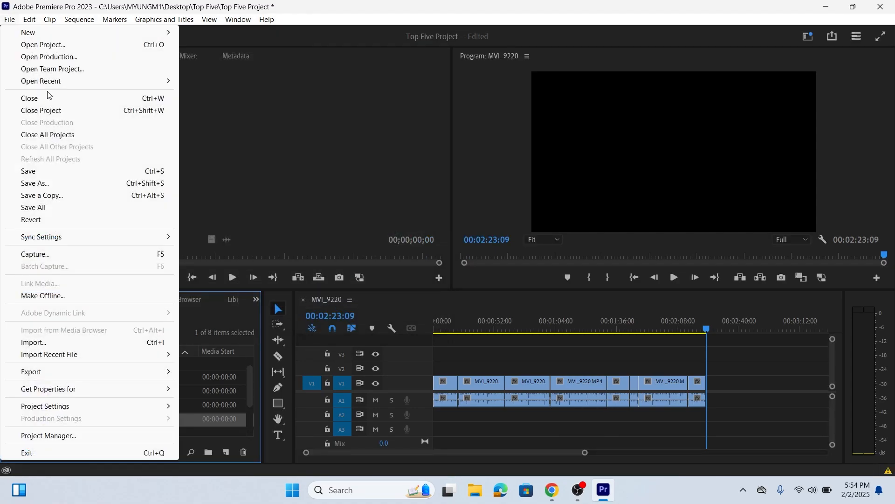
click(104, 341)
double_click(331, 203)
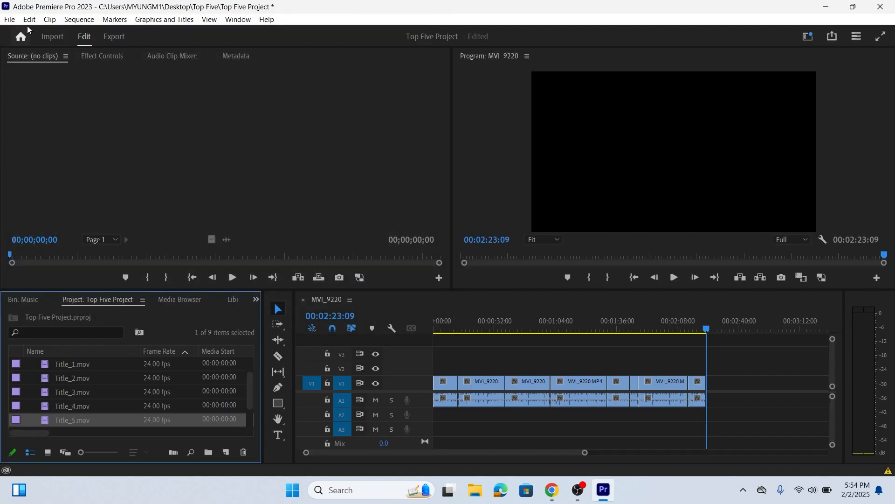
Import the Title_6 and Title_7 videos from the Top Five folder and check the project's list of title clips
click(9, 19)
click(103, 342)
double_click(398, 204)
click(10, 19)
click(103, 342)
scroll(187, 210, down, 2)
click(136, 271)
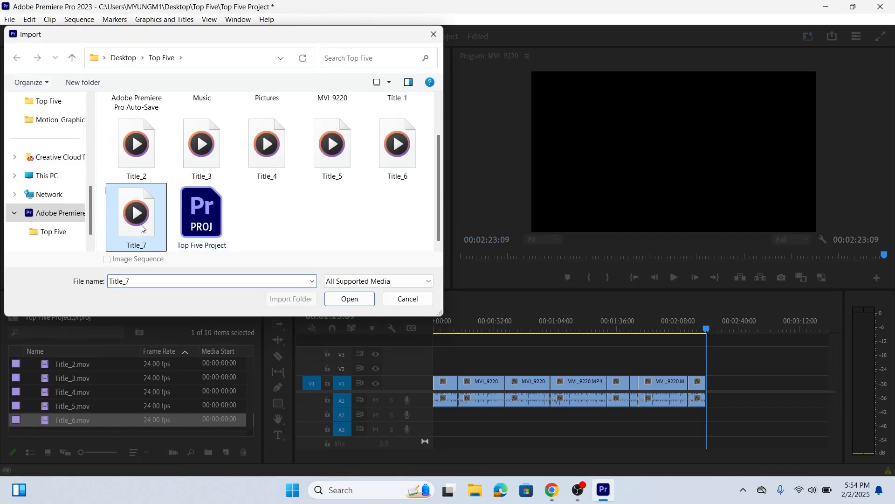
click(345, 296)
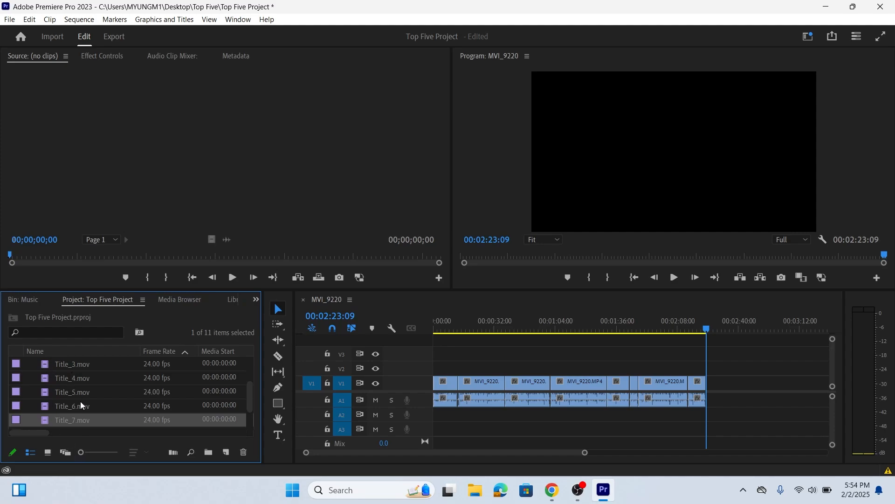
scroll(83, 407, down, 2)
scroll(76, 382, up, 6)
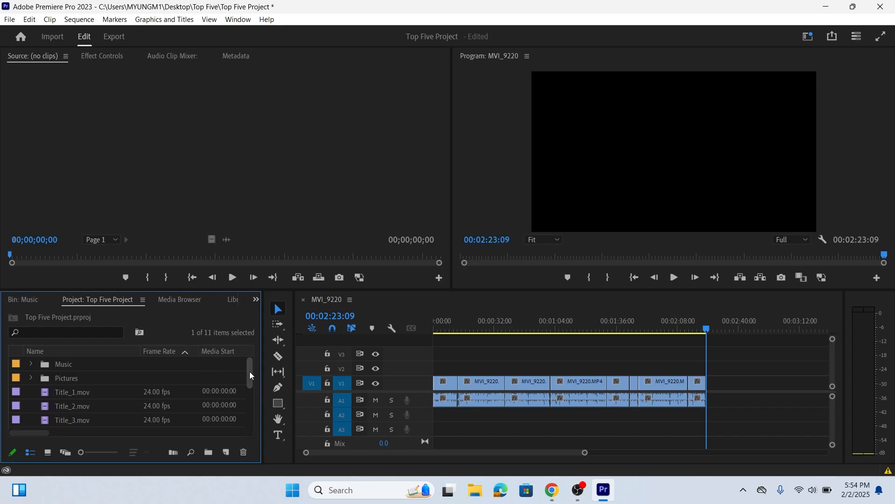
scroll(255, 390, down, 2)
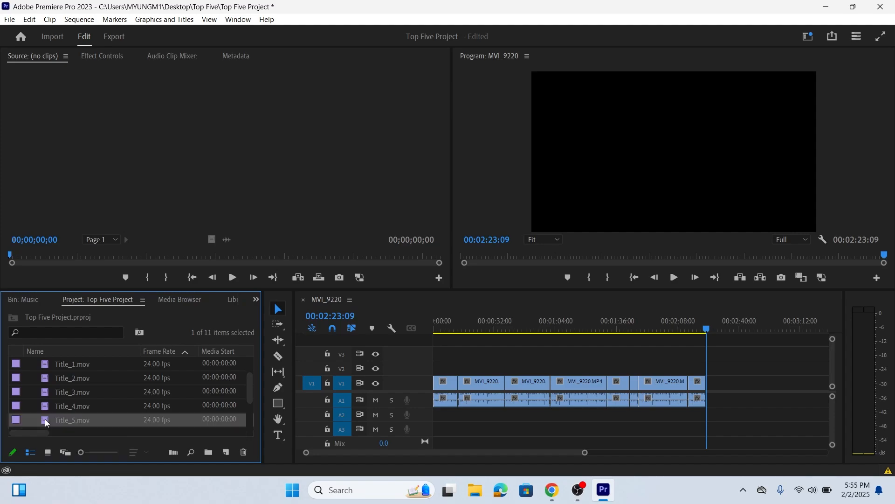
Open the Title_5 video for preview and play the sequence from about 00:00:12:07 to find the start of the second MVI_9220 clip
double_click(46, 423)
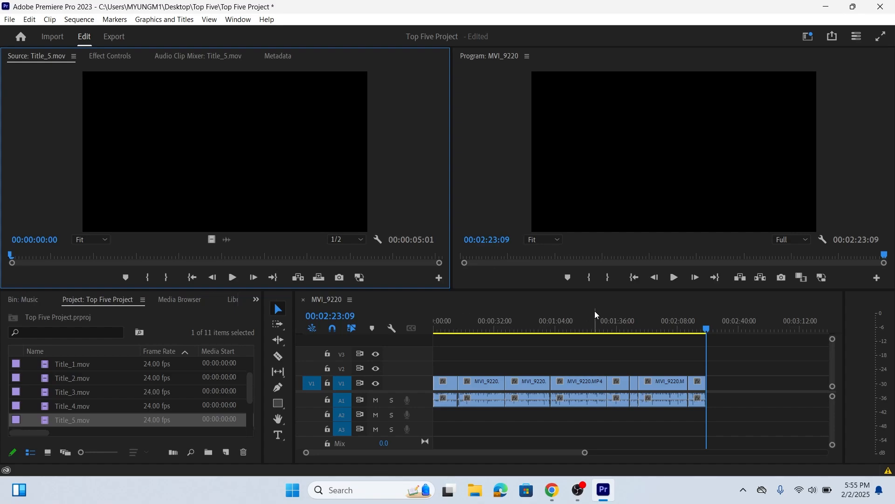
click(456, 332)
click(465, 328)
drag(467, 327, 460, 331)
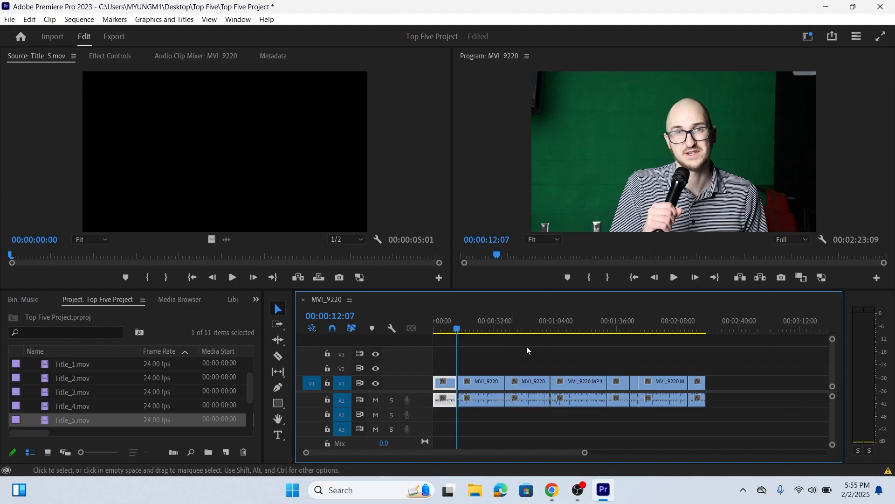
click(674, 277)
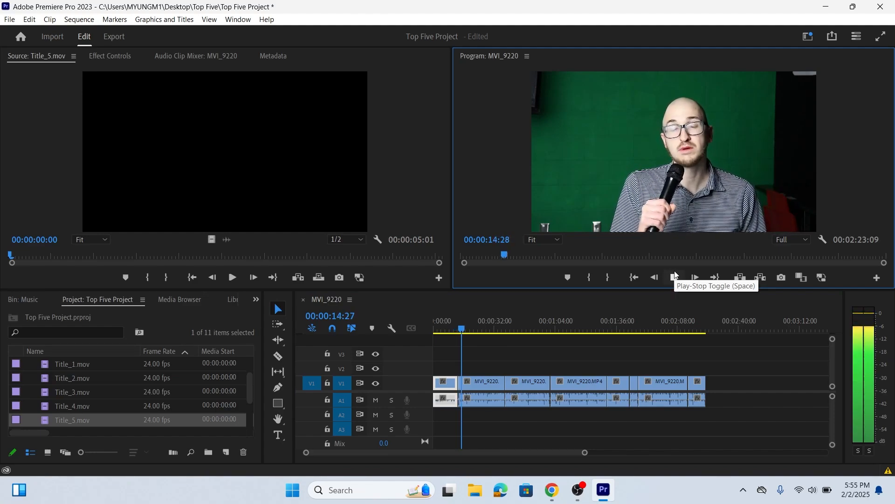
click(675, 277)
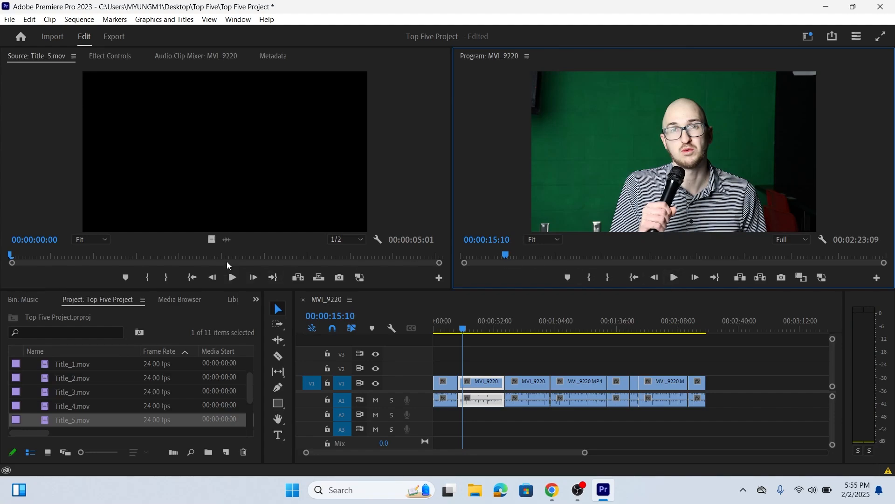
Place the Title_5 video on track V3 at the start of the second MVI_9220 clip and play it back
click(211, 240)
drag(211, 240, 459, 357)
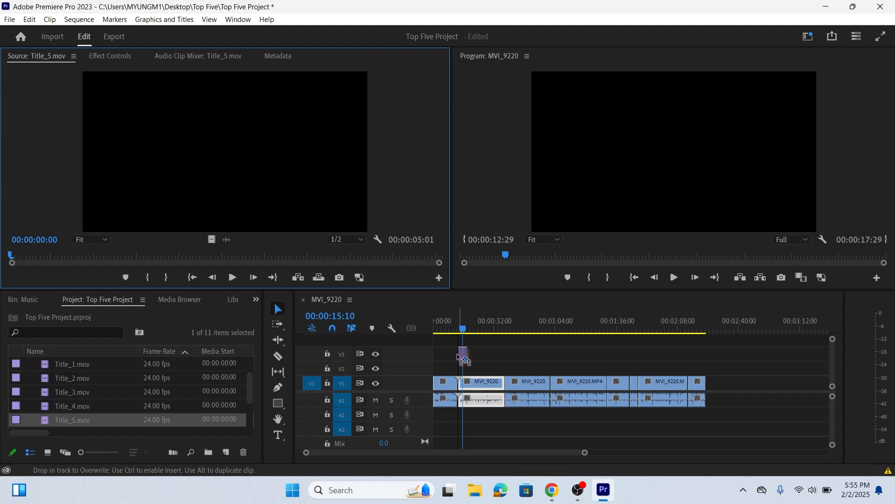
drag(458, 356, 461, 356)
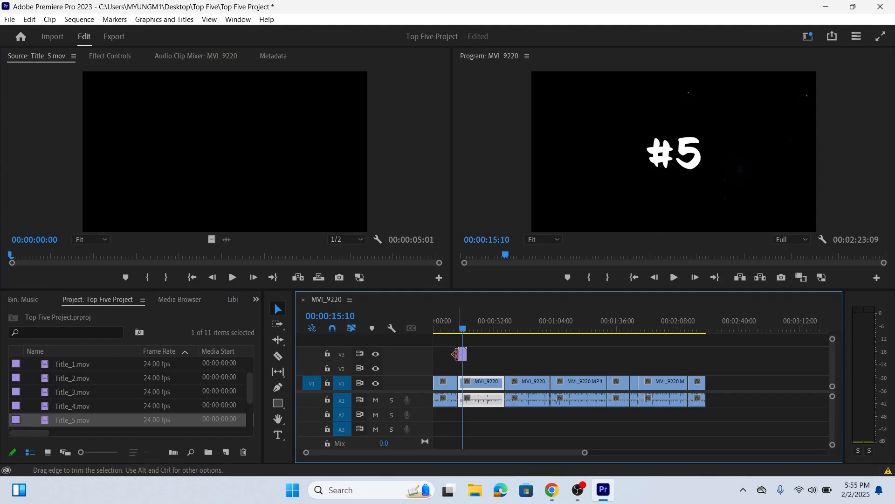
click(458, 329)
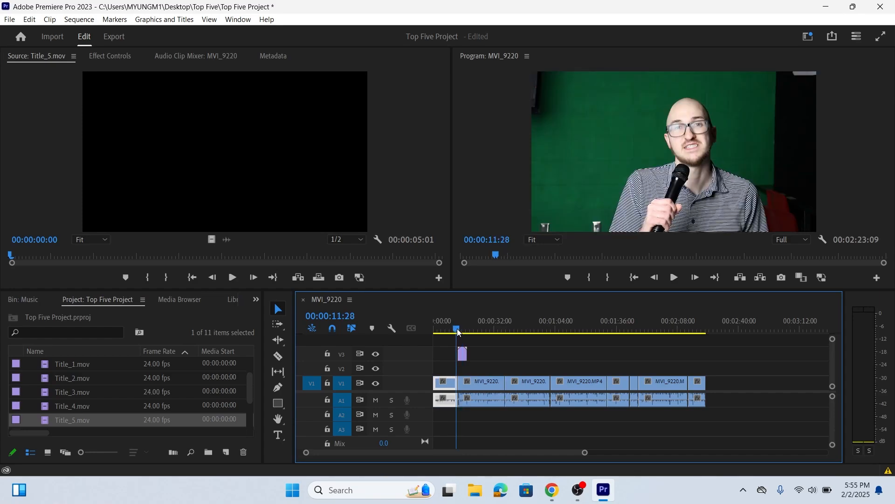
click(674, 278)
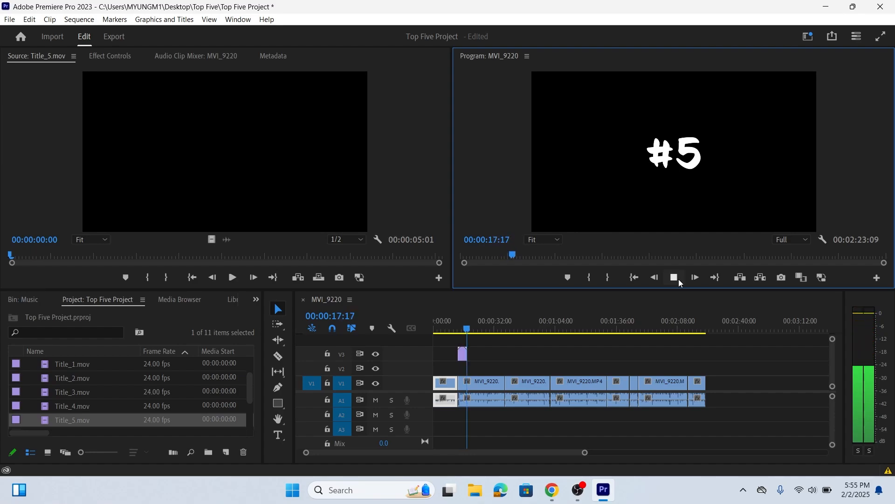
click(675, 278)
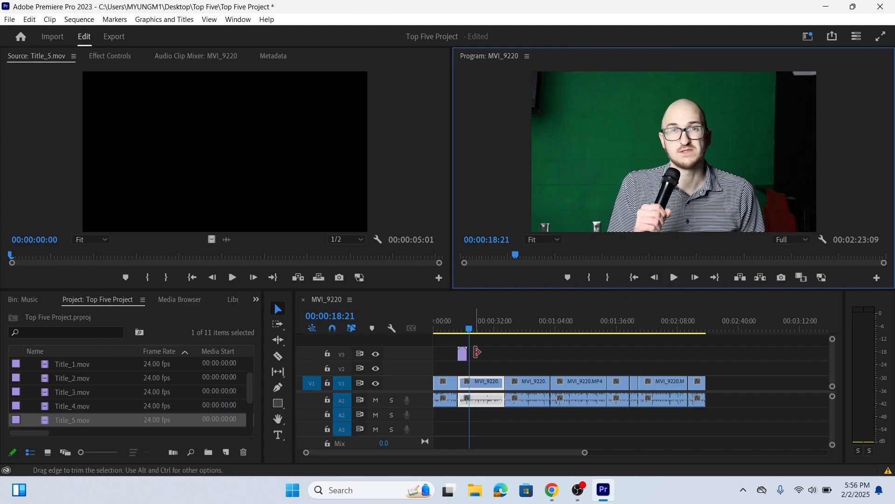
Add a Cross Dissolve from the Dissolve video transitions to the end of the Title_5 clip on track V3
click(473, 350)
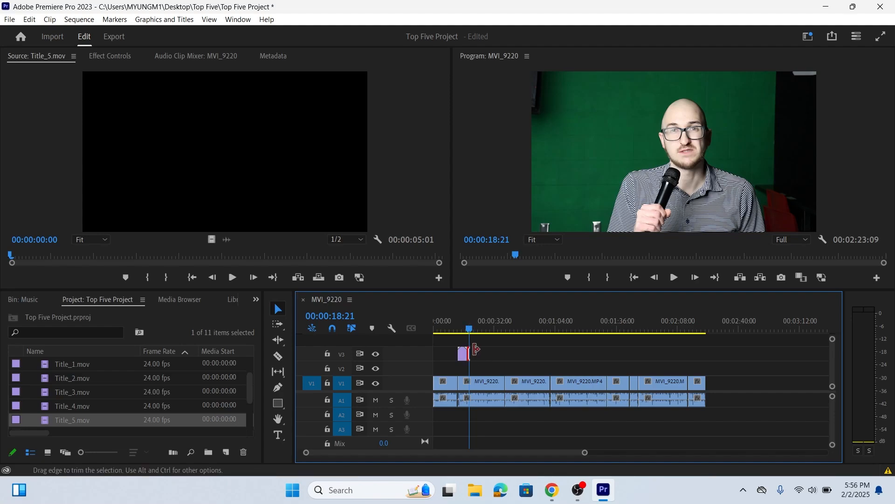
key(shift+d)
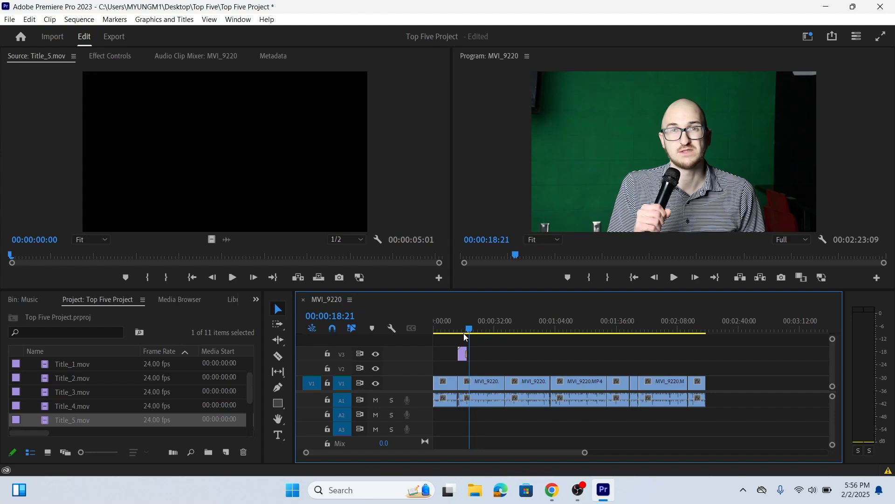
click(246, 20)
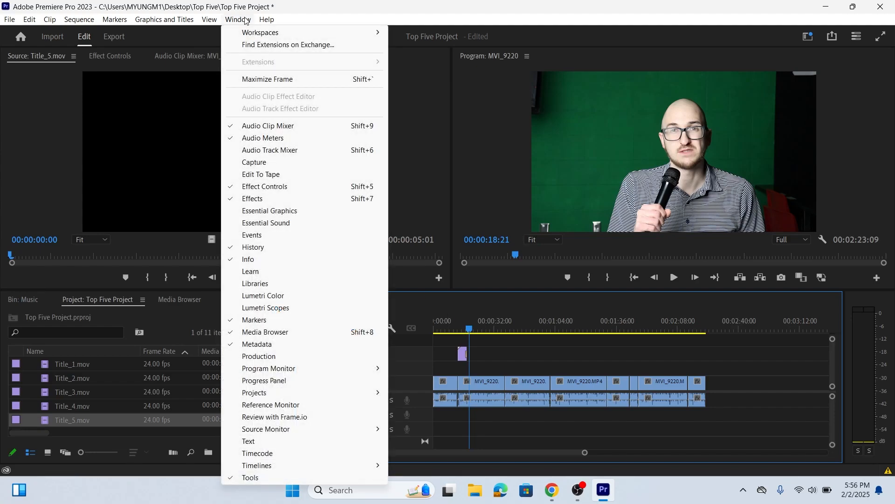
click(270, 195)
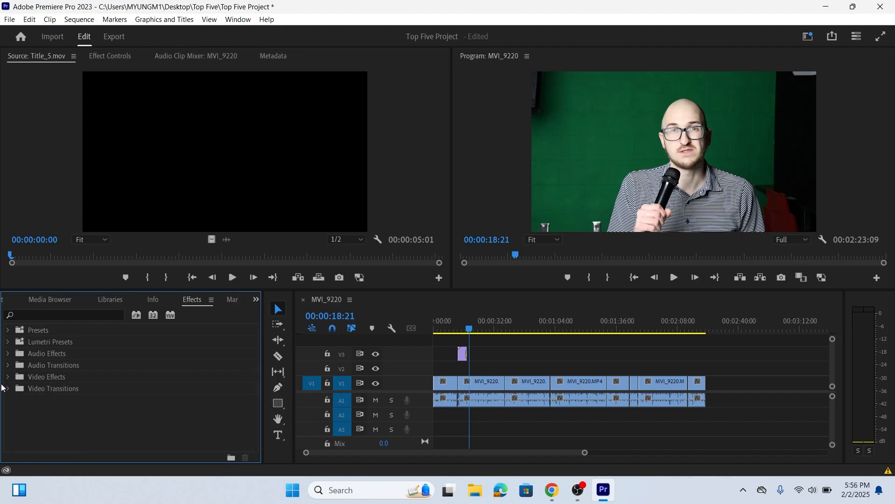
click(7, 388)
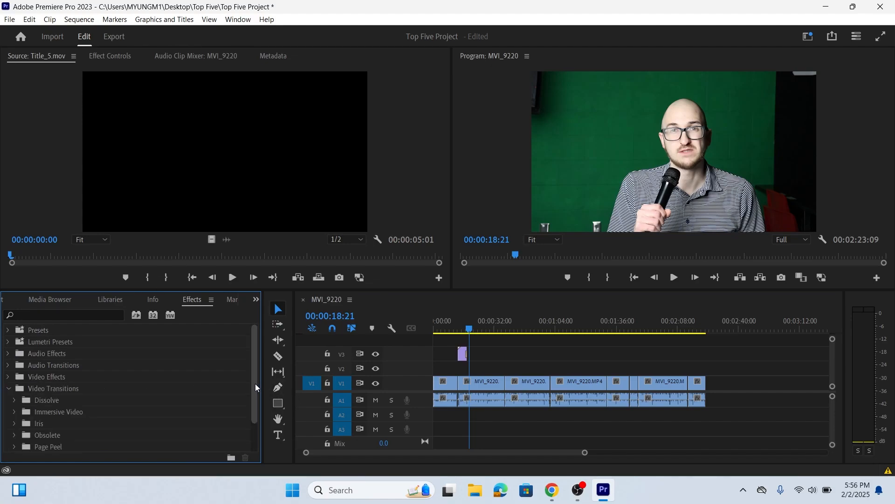
scroll(256, 387, down, 1)
click(13, 386)
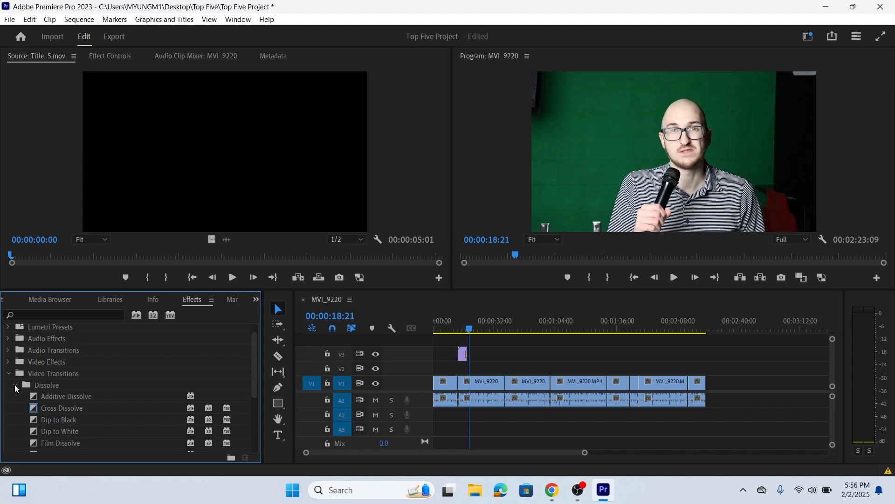
click(58, 409)
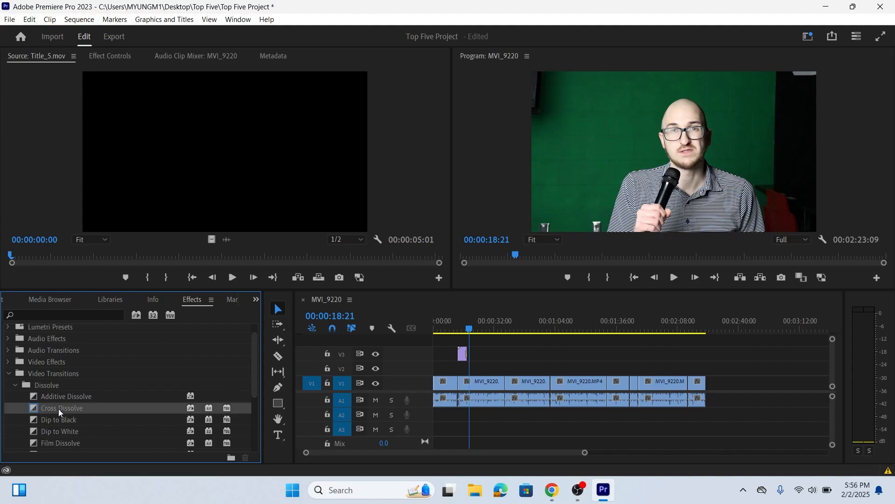
drag(58, 408, 467, 354)
Bring the Top Five Project contents back to the front and save the project
click(238, 20)
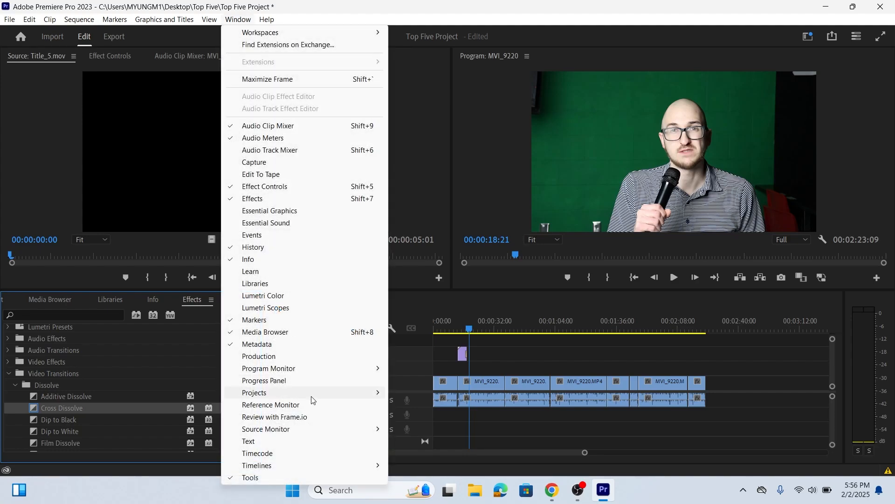
mouse_move(312, 397)
click(427, 395)
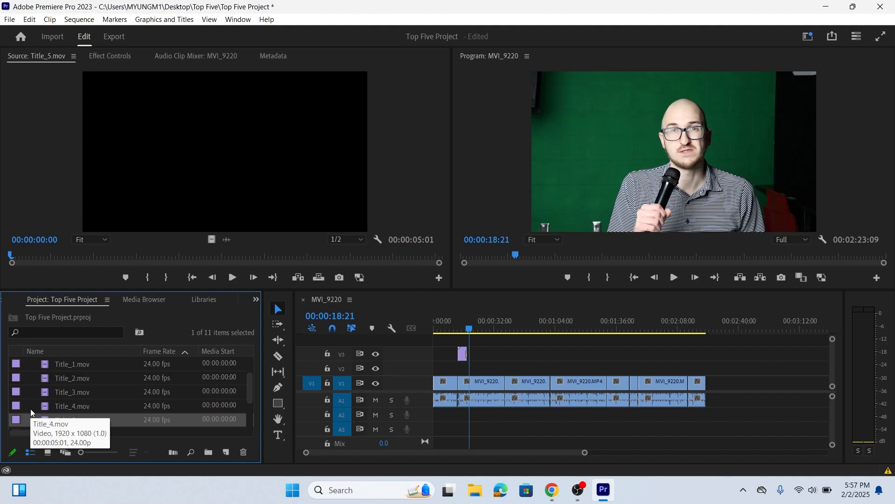
click(10, 19)
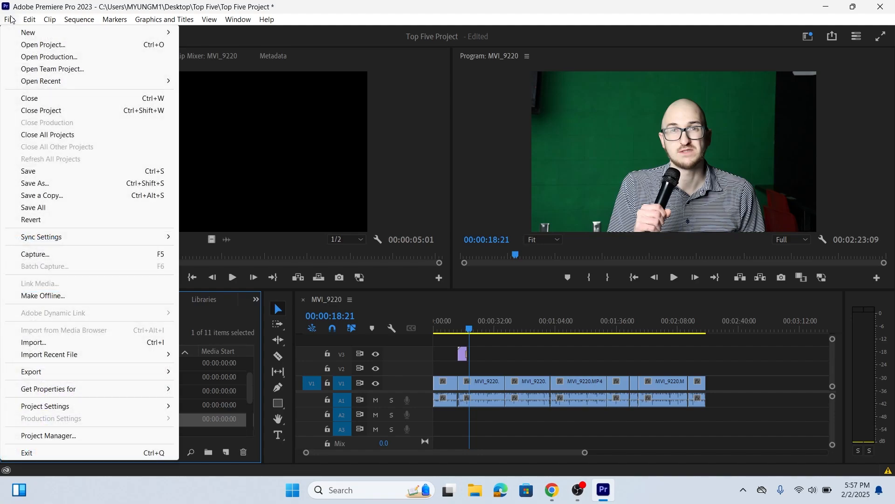
click(60, 171)
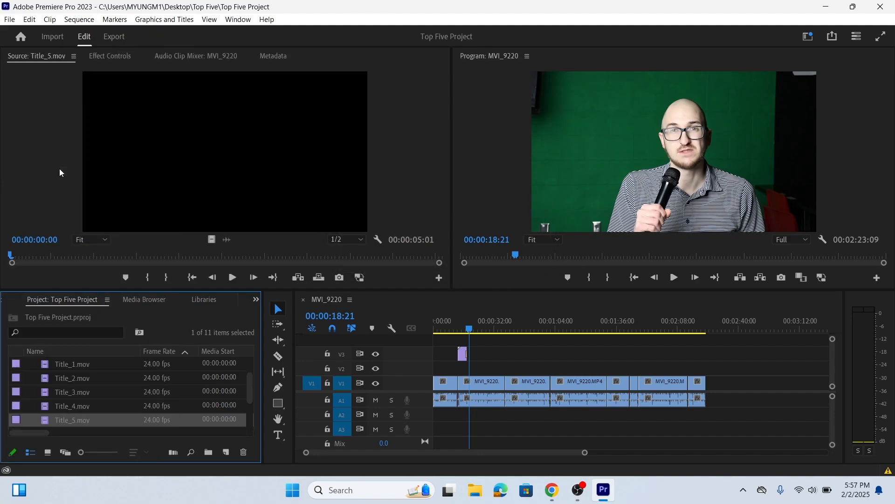
Play the sequence from about 00:00:37:09 to find where the third MVI_9220 clip starts
click(500, 347)
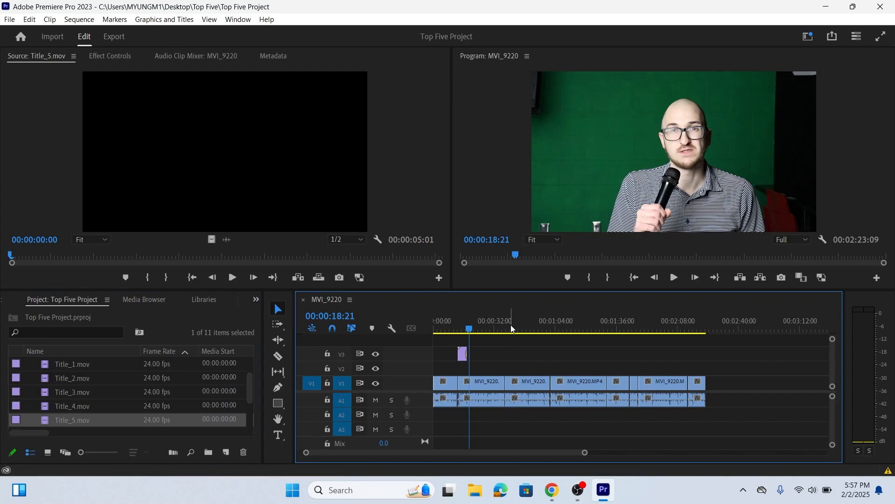
click(509, 328)
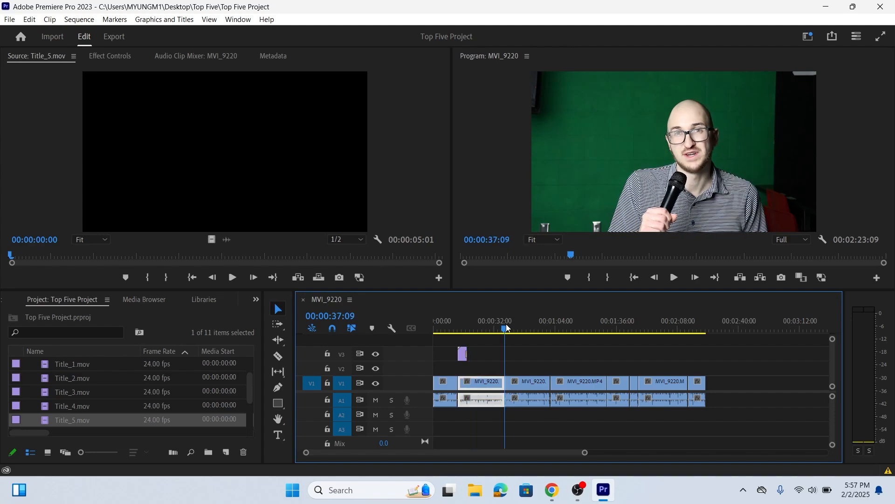
click(676, 276)
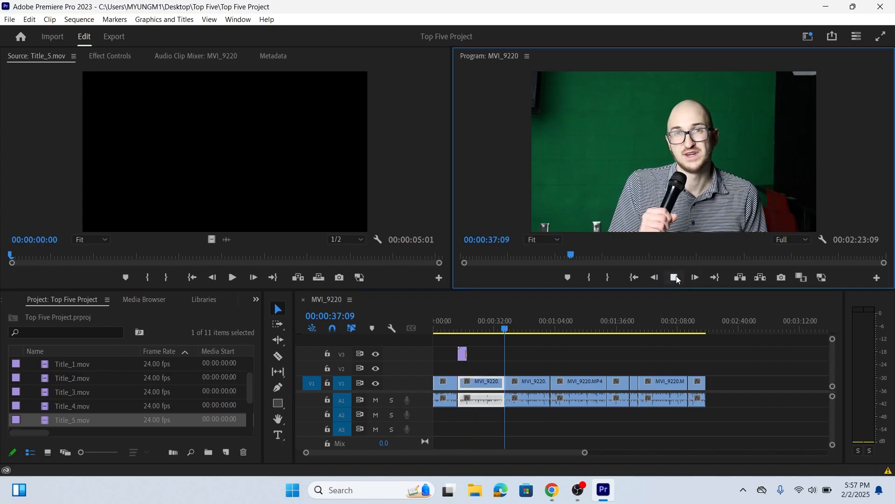
click(676, 277)
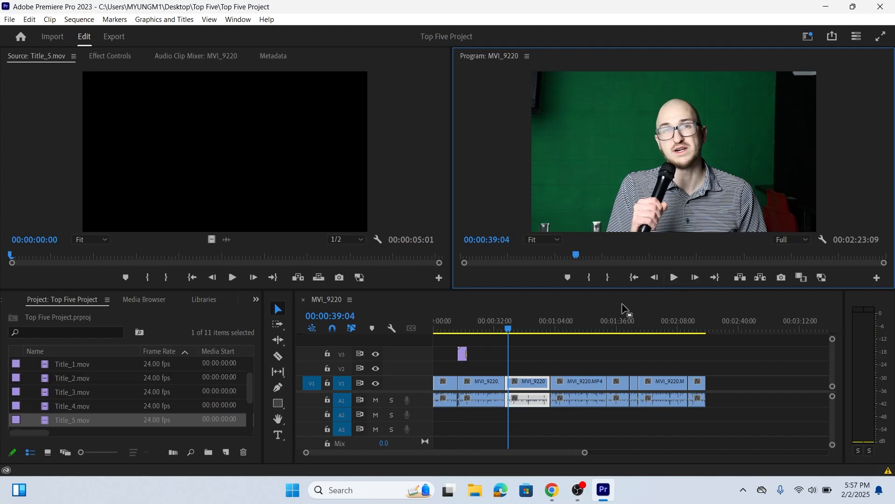
Place the Title_4 video on track V3 at the start of the third MVI_9220 clip and play it back
click(45, 411)
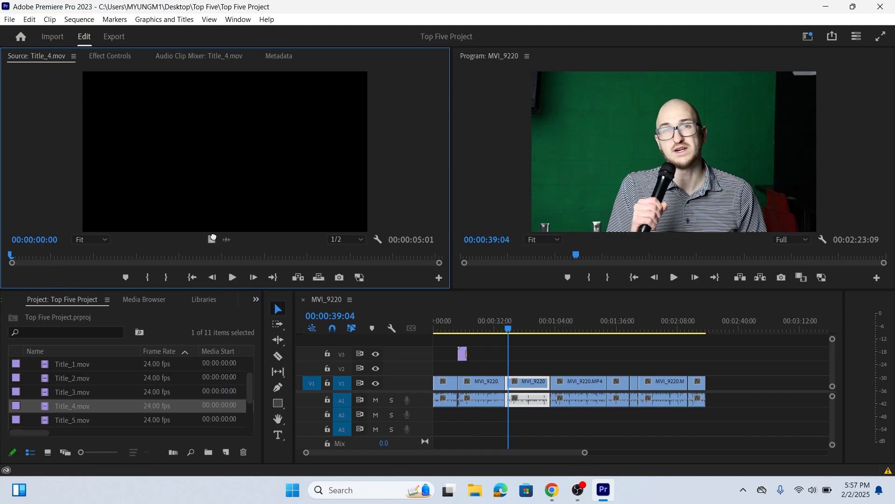
drag(276, 269, 503, 351)
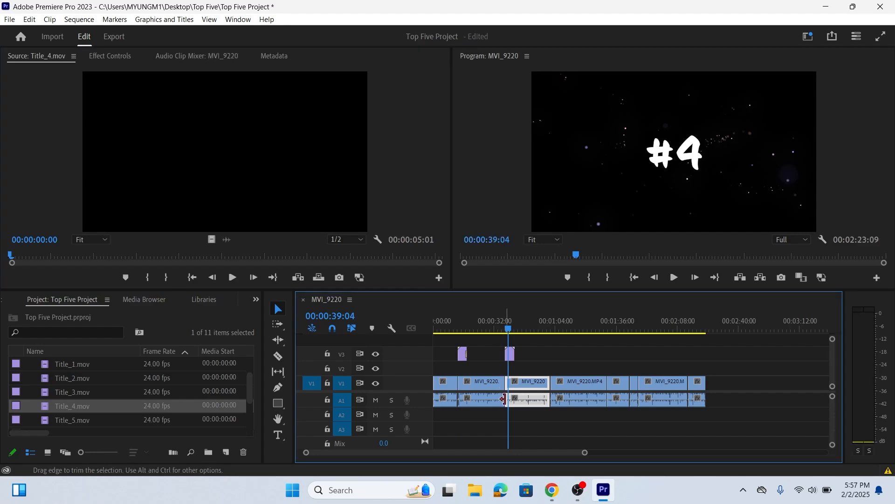
click(502, 323)
key(space)
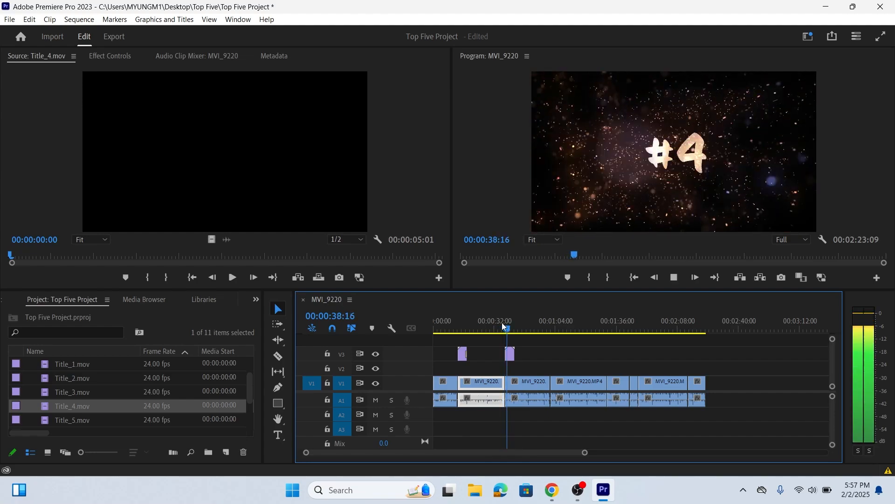
key(space)
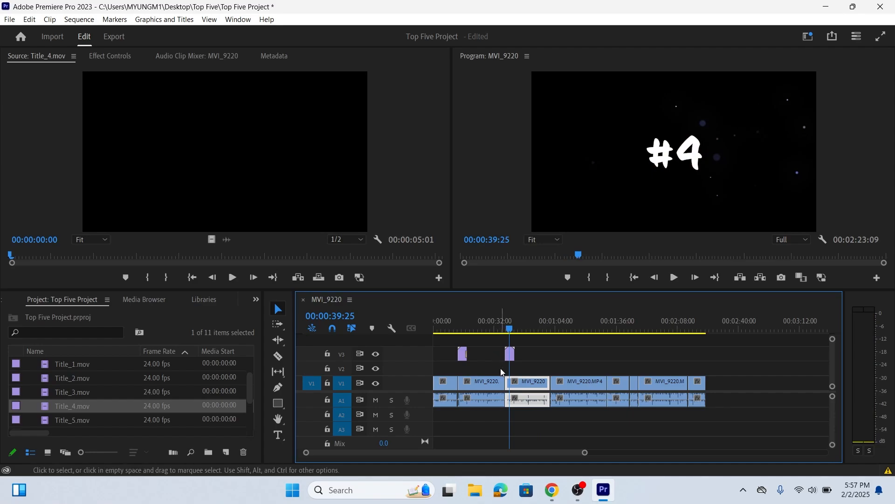
Apply the default transition to the end of the Title_4 clip on track V3 and play the section back
key(equal)
key(equal)
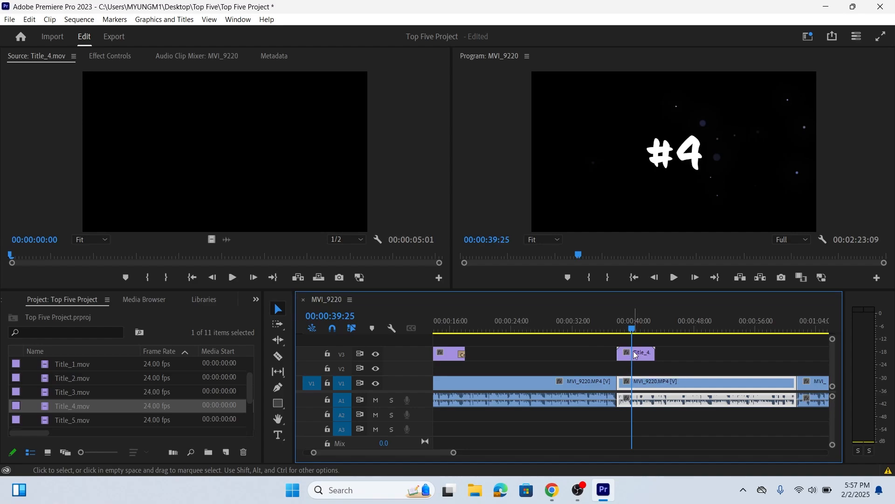
click(661, 352)
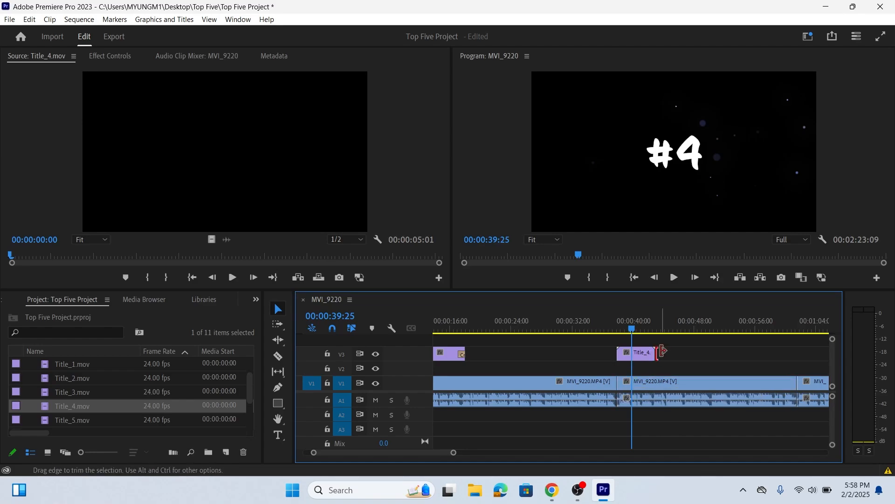
key(shift+d)
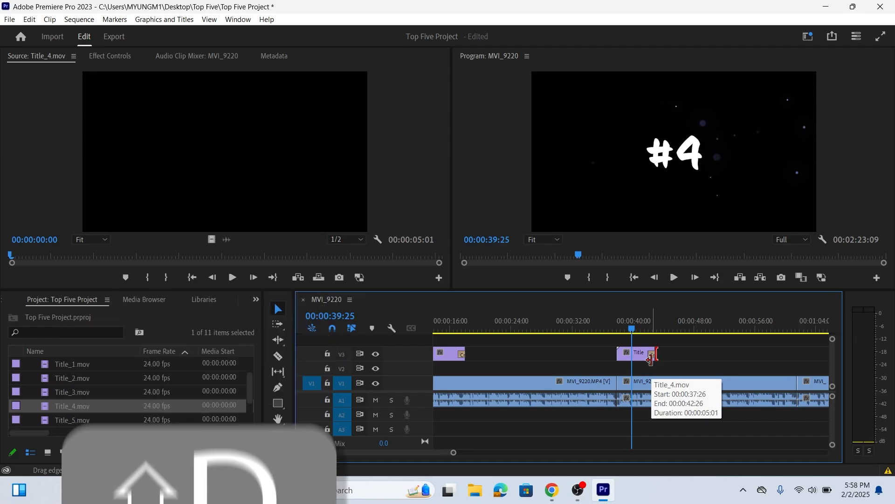
click(603, 327)
key(space)
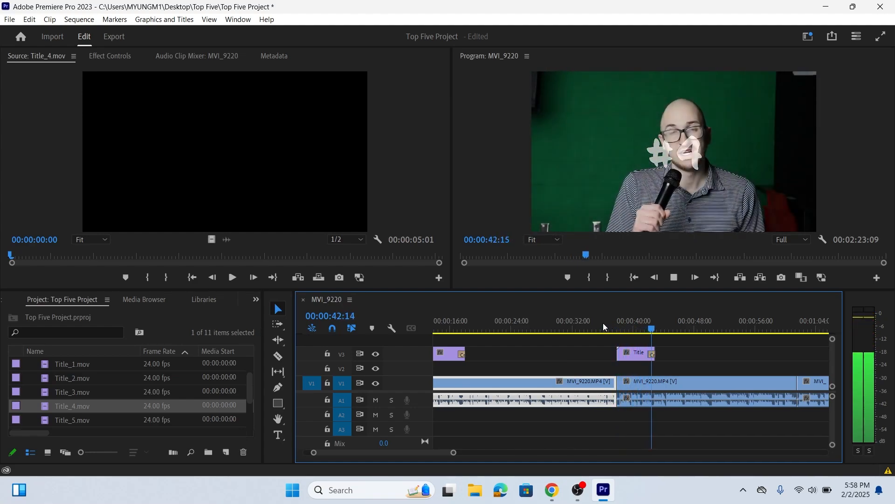
key(space)
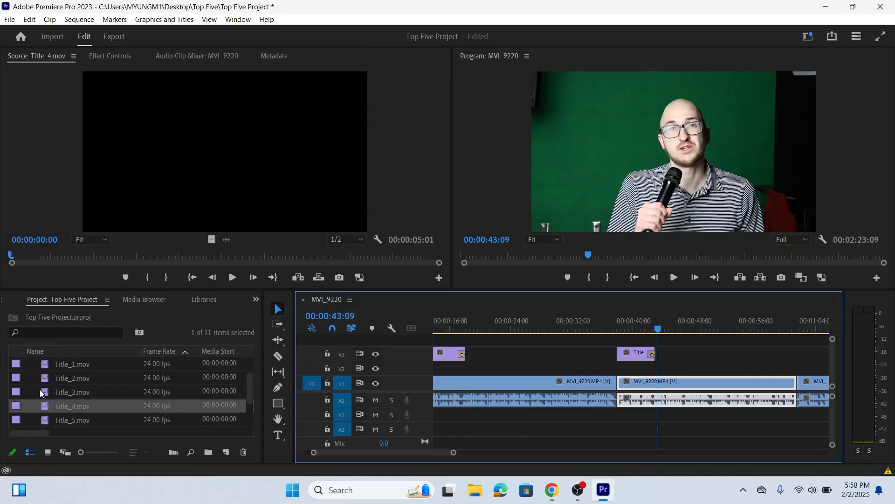
Place the Title_3, Title_2 and Title_1 videos on track V3 above the remaining sections, with Title_1 at 00:01:47:19, and save the project
key(minus)
key(minus)
drag(44, 393, 609, 323)
mouse_move(643, 356)
mouse_down()
mouse_move(615, 354)
mouse_move(644, 355)
mouse_up()
key(equal)
key(equal)
key(minus)
click(619, 328)
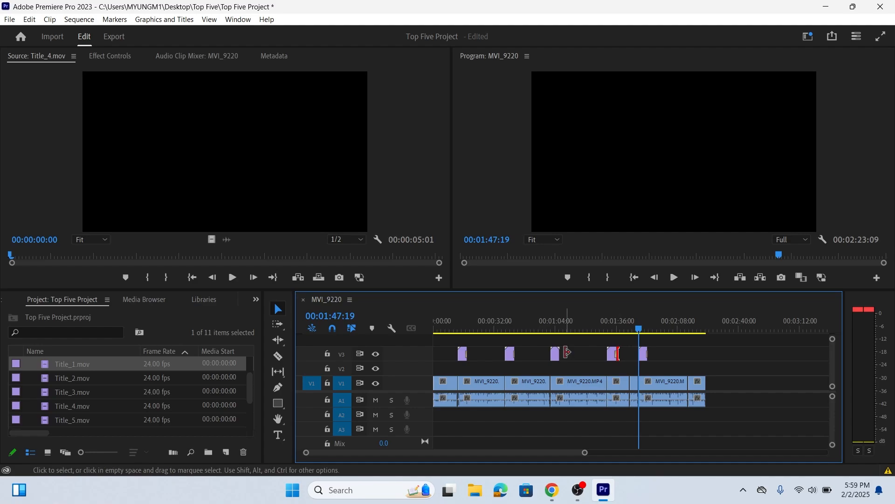
click(565, 352)
key(ctrl+s)
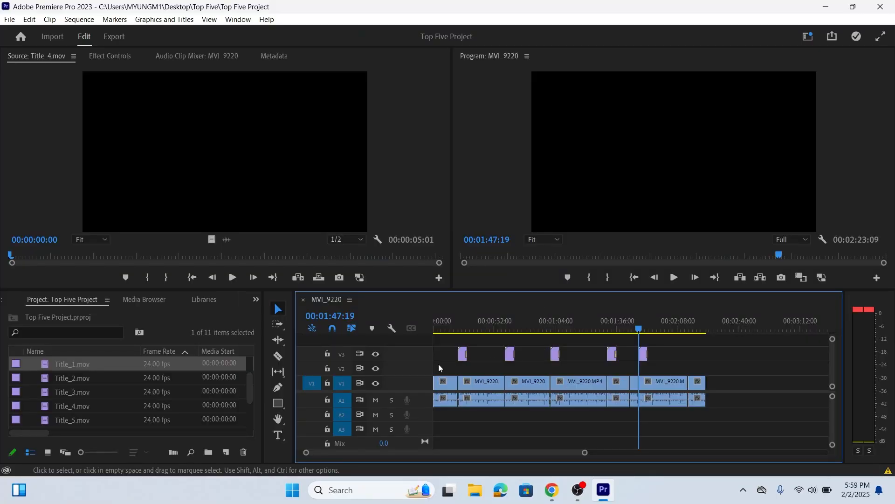
Select all five title clips on track V3 and apply the default transition to them together
drag(444, 356, 665, 354)
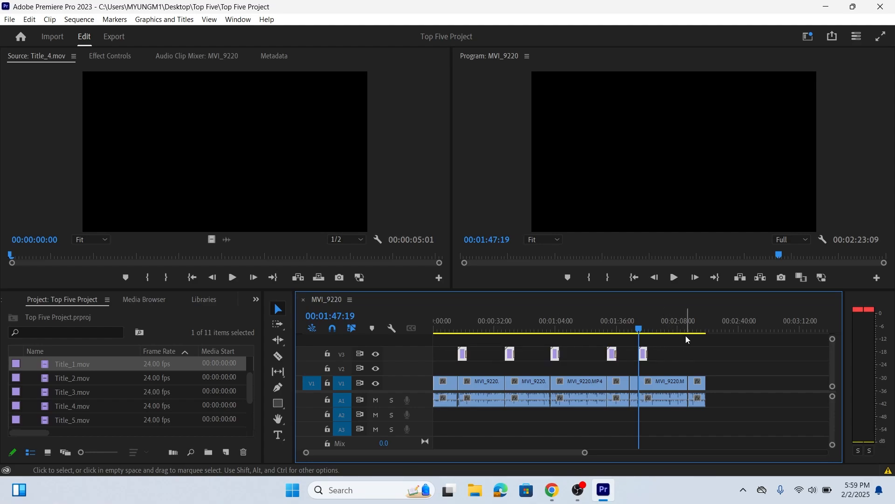
key(ctrl+d)
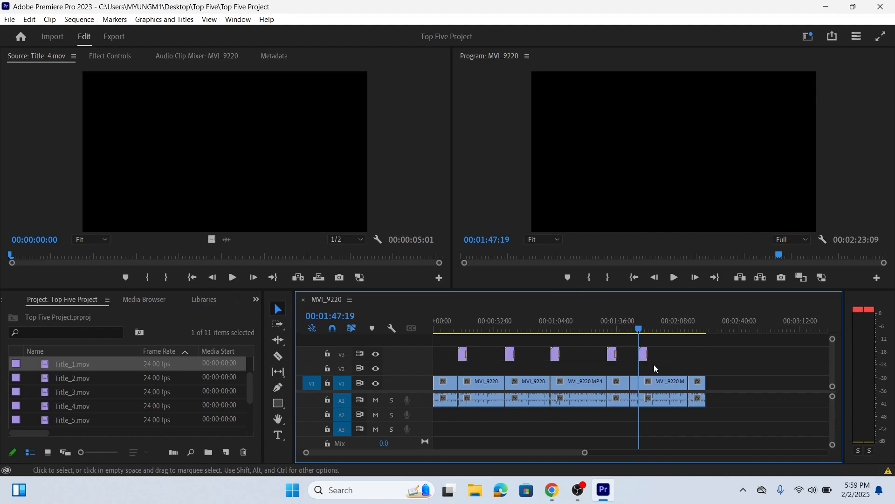
Maximize the MVI_9220 timeline to review the whole sequence and restore the normal panel layout
key(grave)
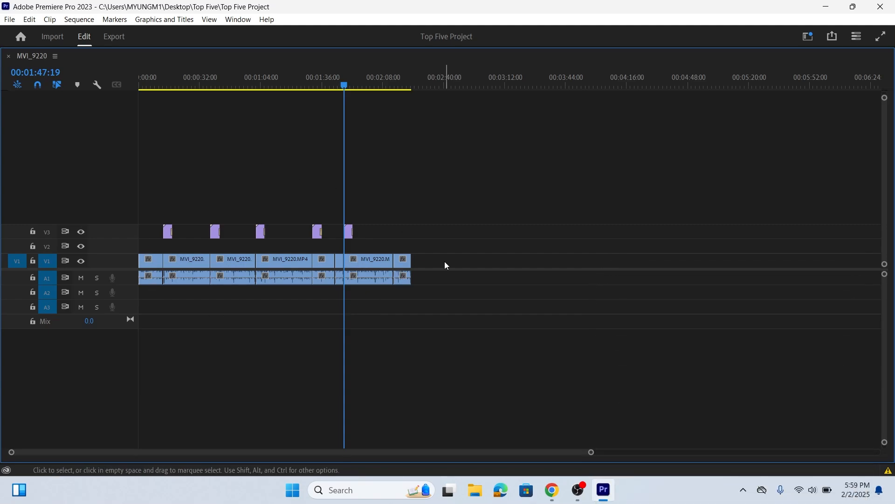
key(F10)
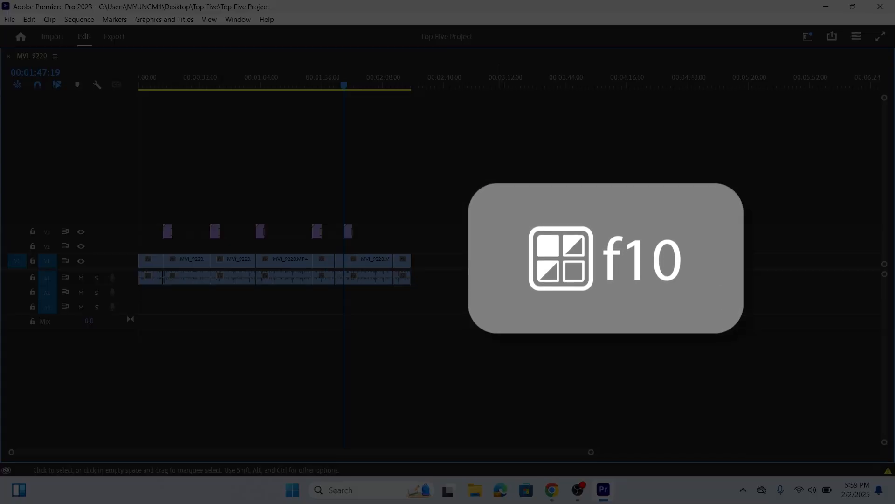
key(grave)
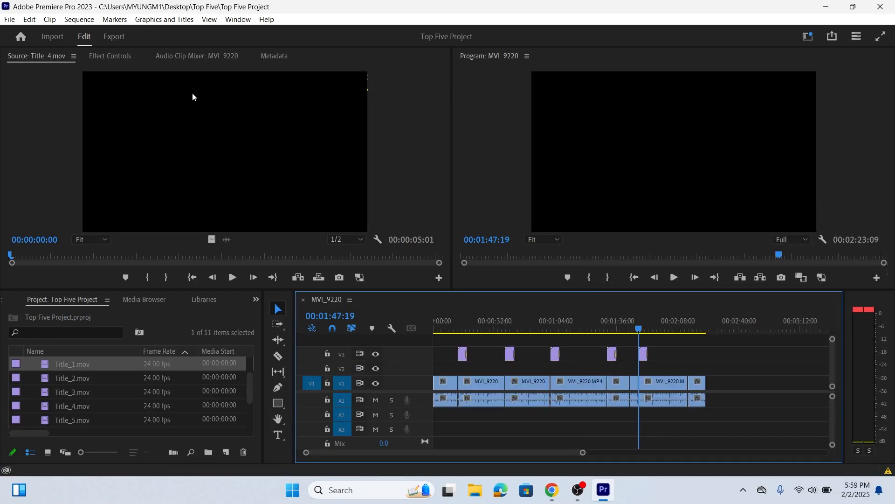
Save the Top Five Project and close the program
click(9, 20)
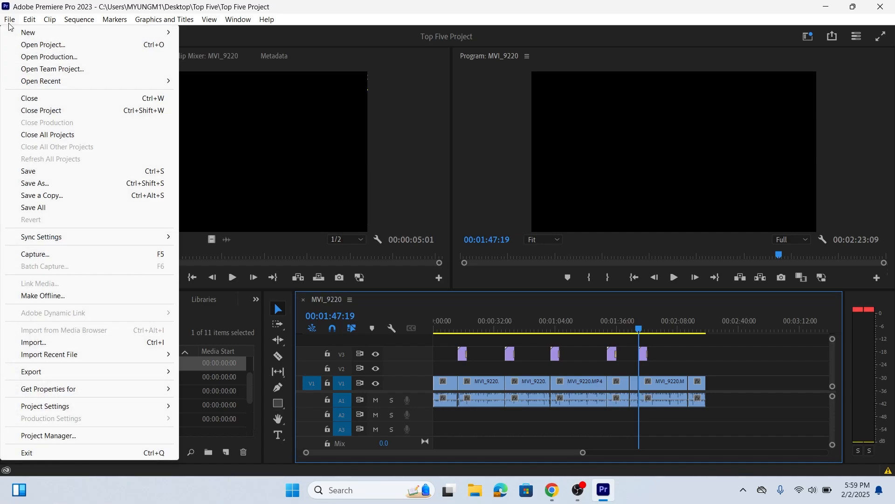
click(49, 172)
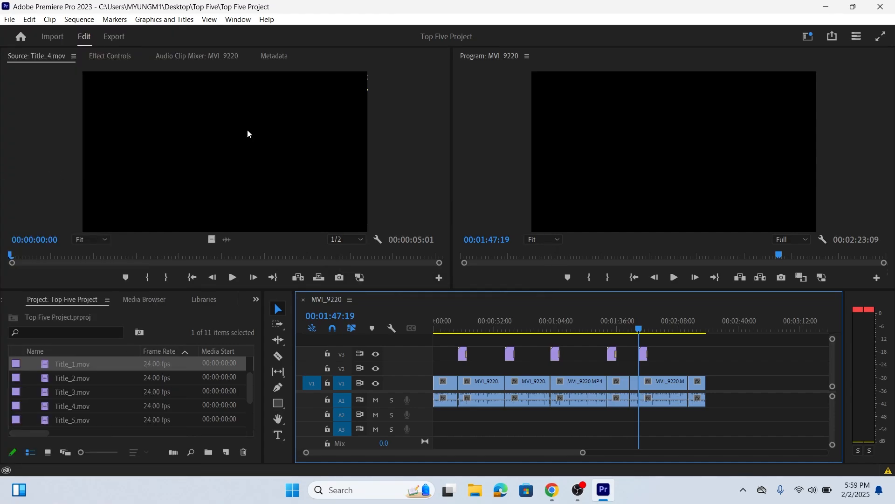
click(875, 5)
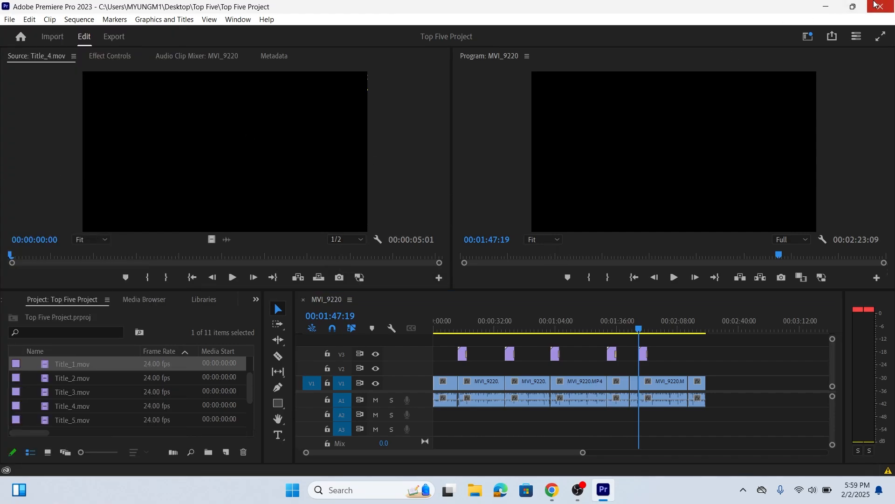